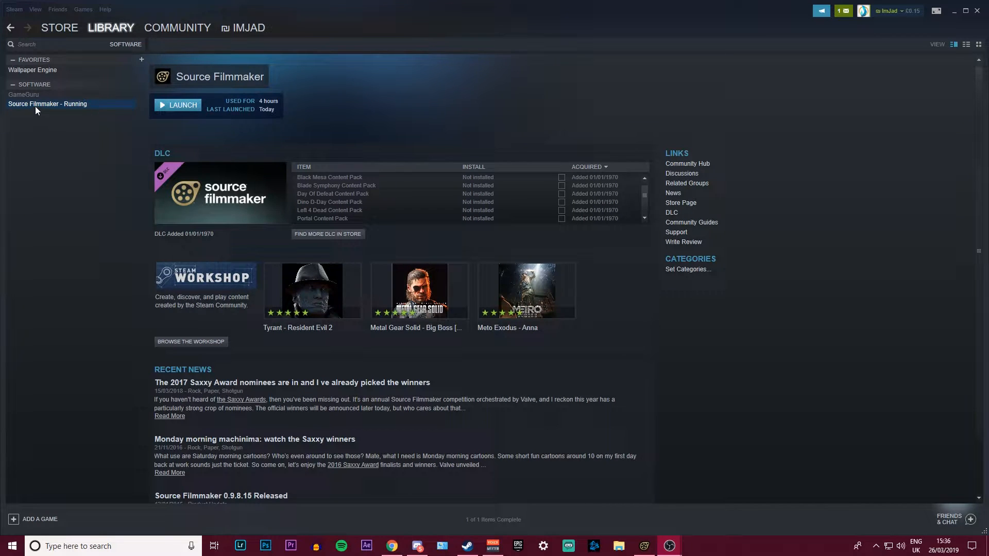
Switch to Source Filmmaker, open the page of all published Workshop items from it, and maximize the browser window
click(644, 546)
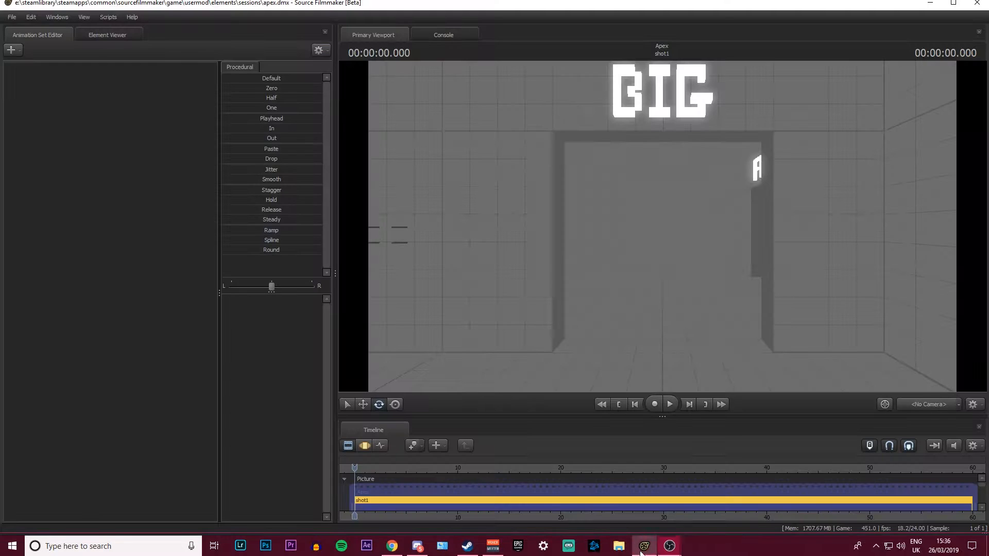
drag(602, 220, 756, 229)
key(w)
key(w)
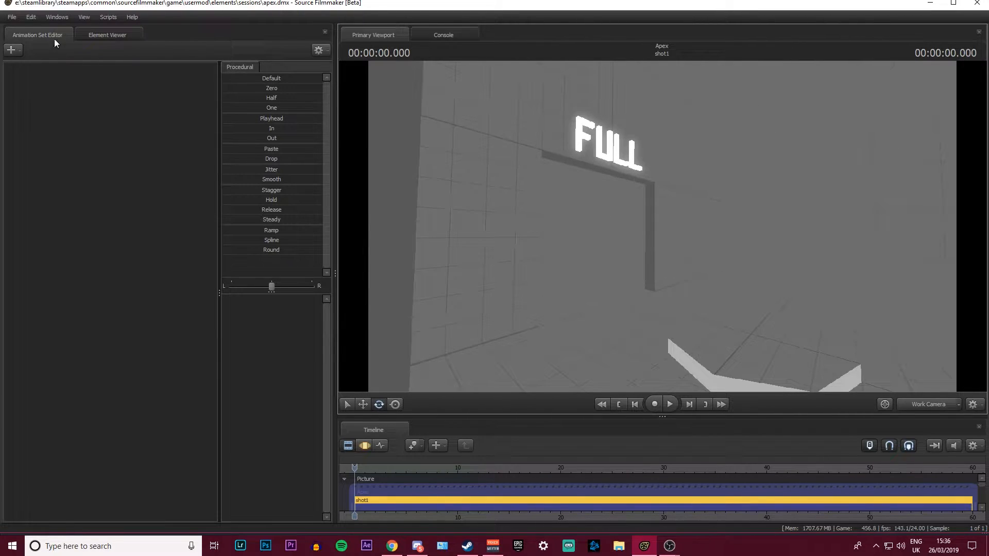
click(11, 17)
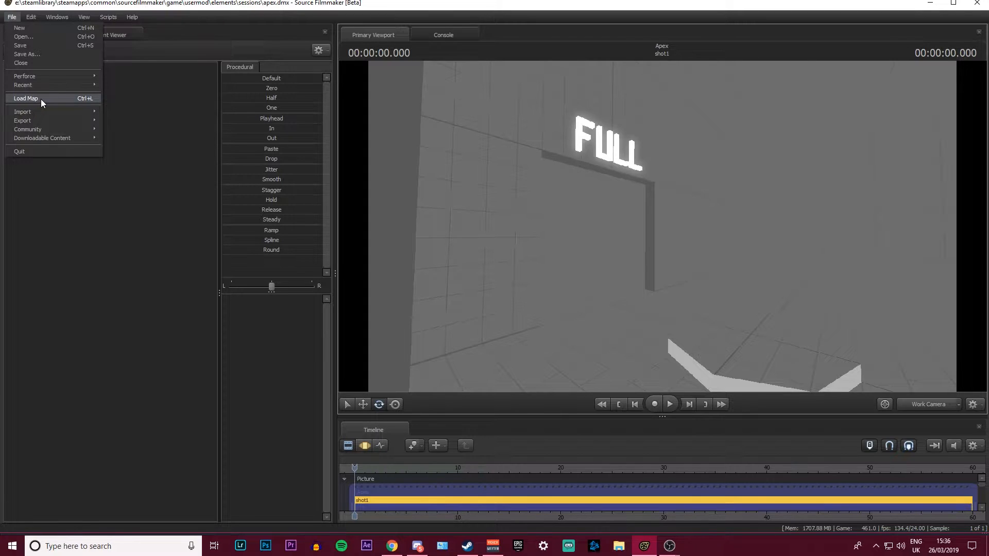
mouse_move(51, 129)
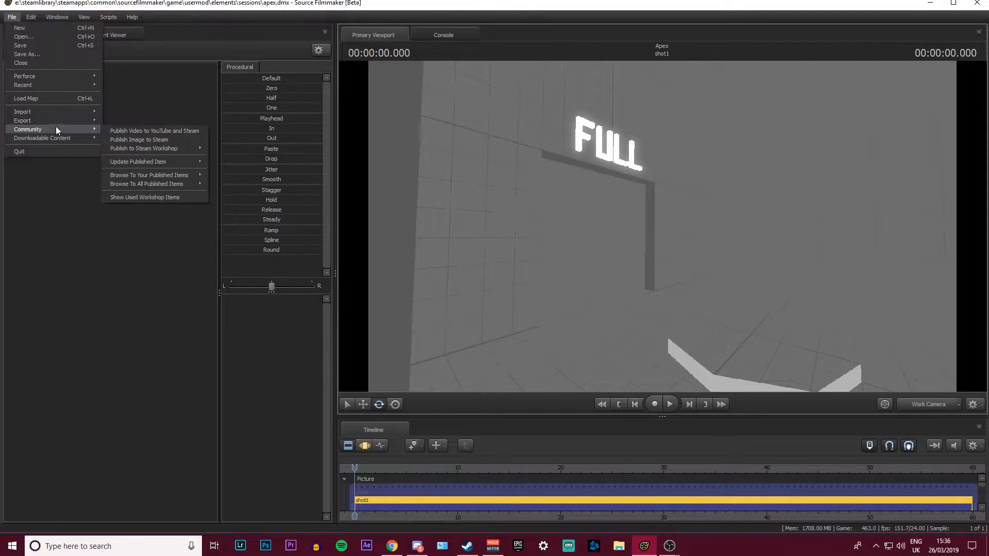
mouse_move(159, 186)
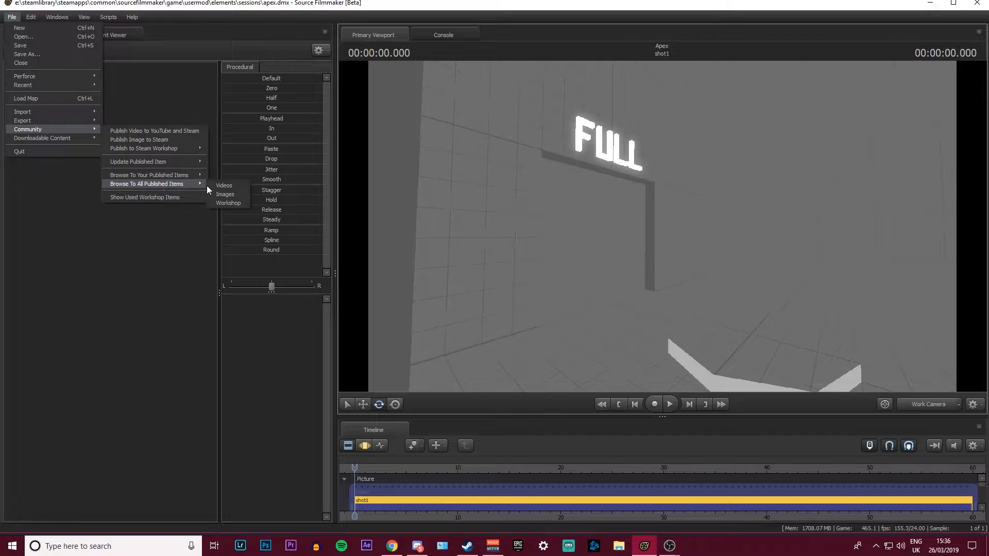
click(227, 203)
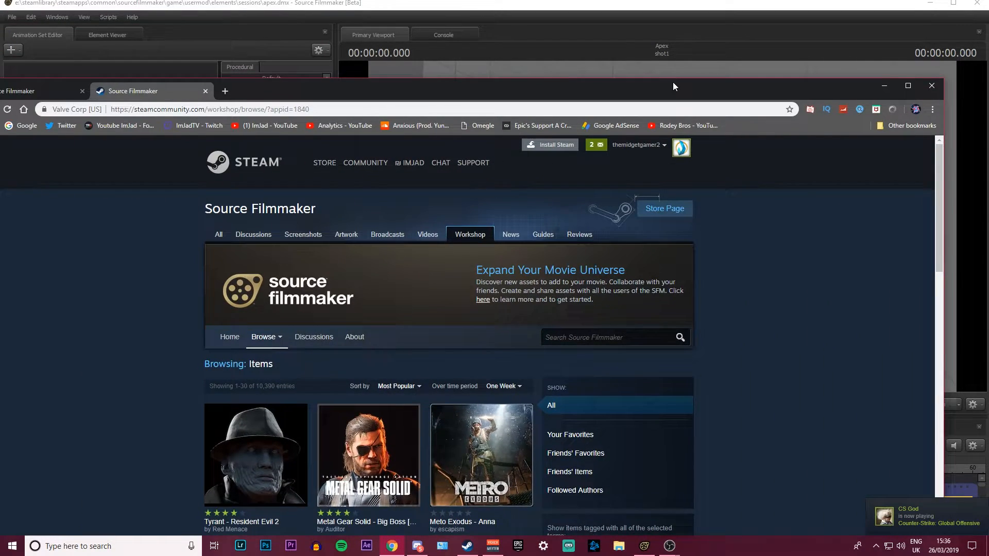
double_click(673, 82)
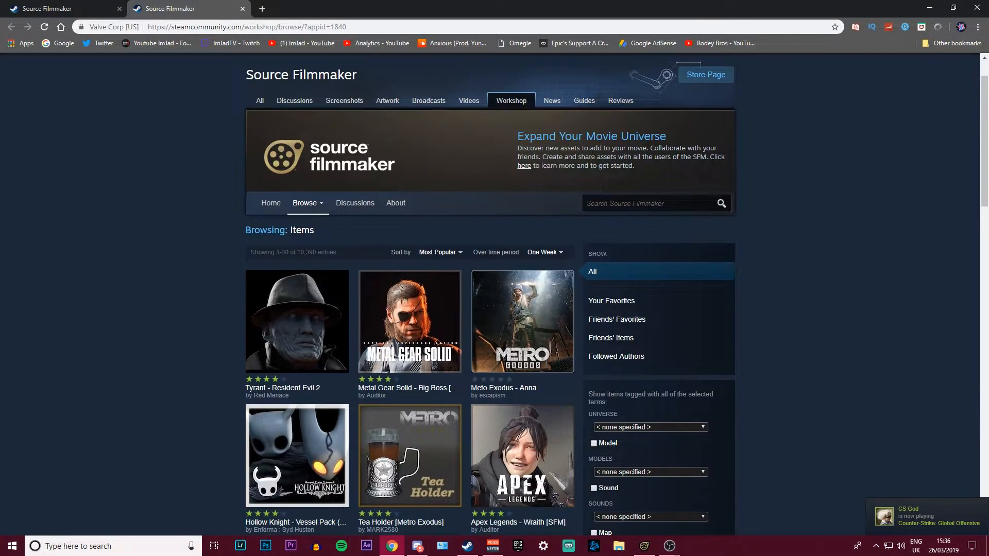
Look through the most popular Source Filmmaker items in the Workshop
scroll(528, 169, down, 2)
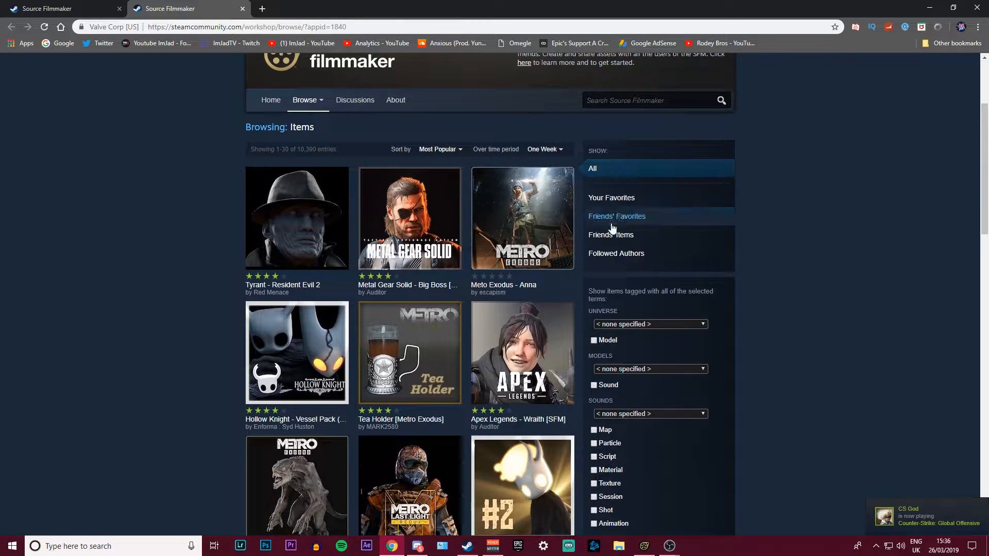
scroll(635, 244, up, 3)
scroll(435, 262, down, 12)
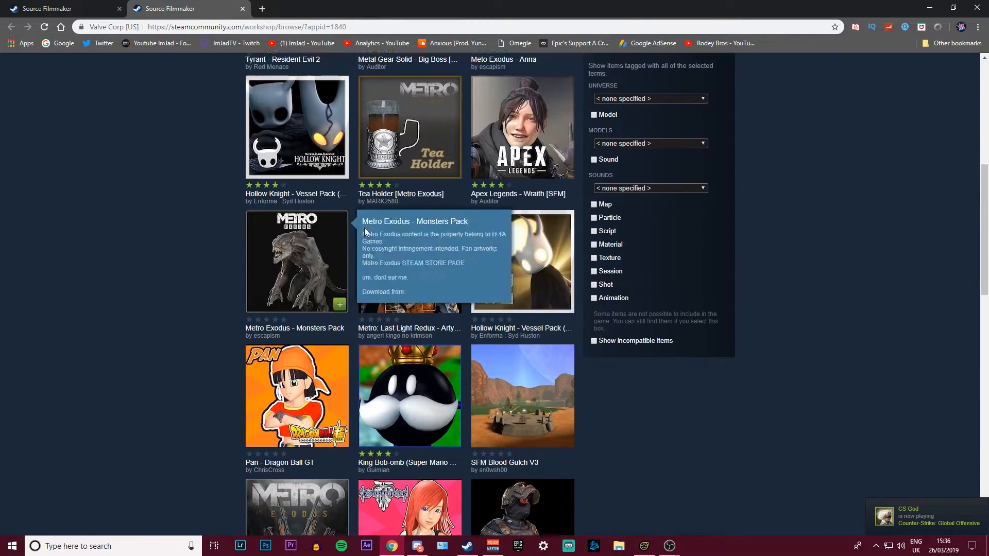
scroll(529, 219, down, 2)
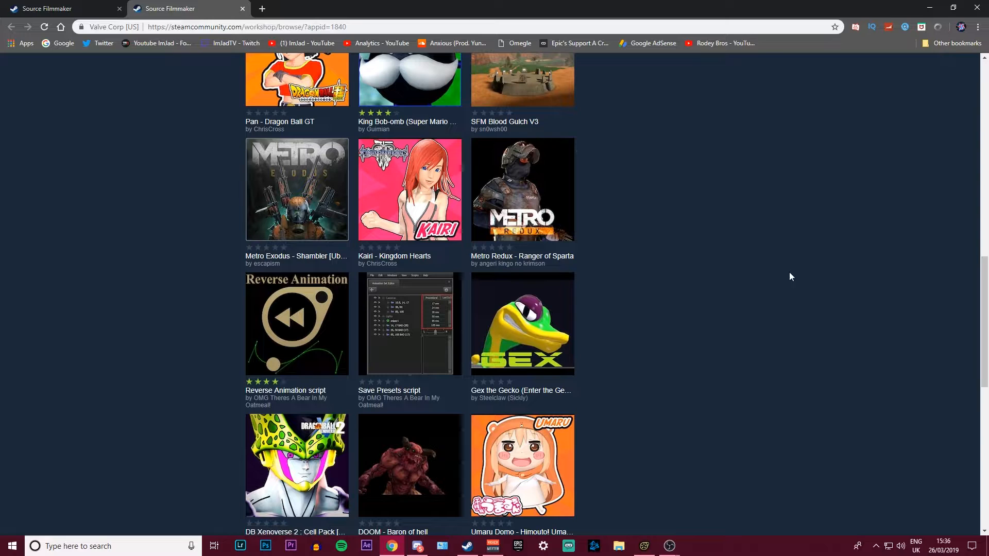
scroll(538, 199, down, 2)
scroll(473, 170, up, 8)
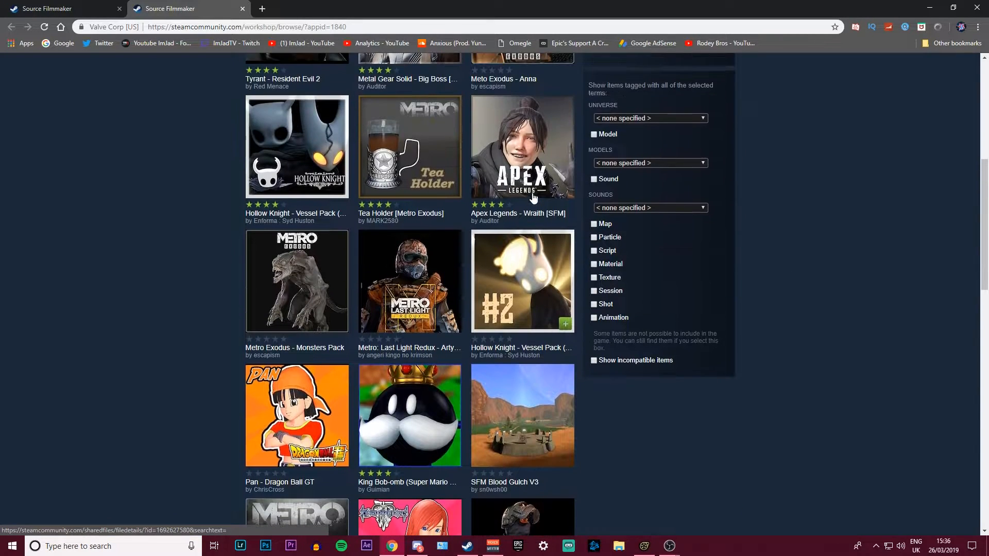
Search the Source Filmmaker Workshop for "Apex legnds"
scroll(592, 221, up, 7)
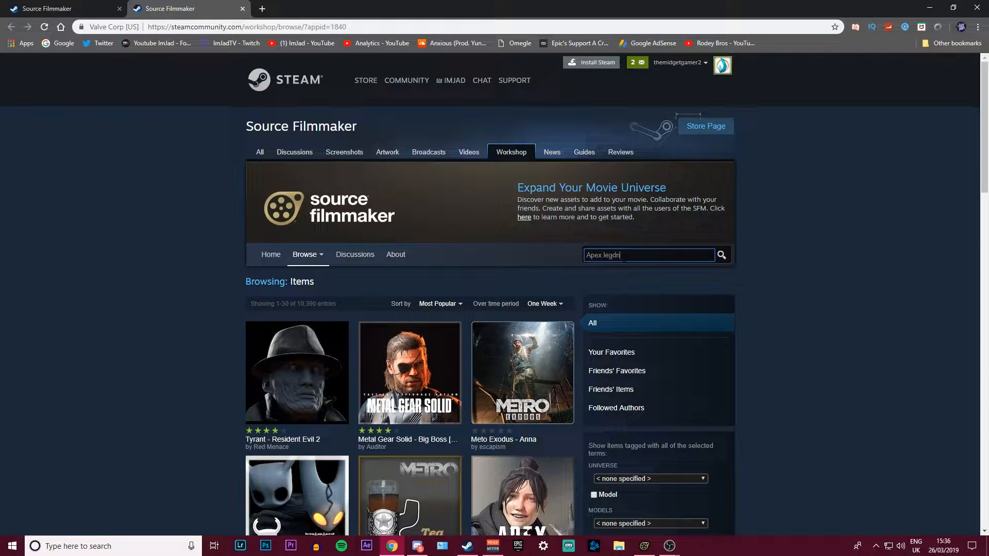
text(s)
key(Return)
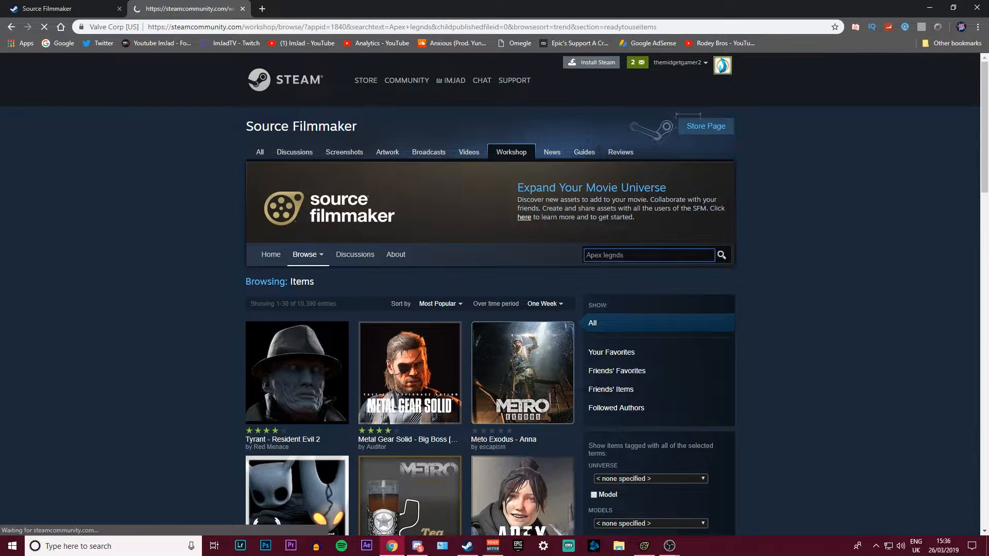
scroll(618, 283, down, 2)
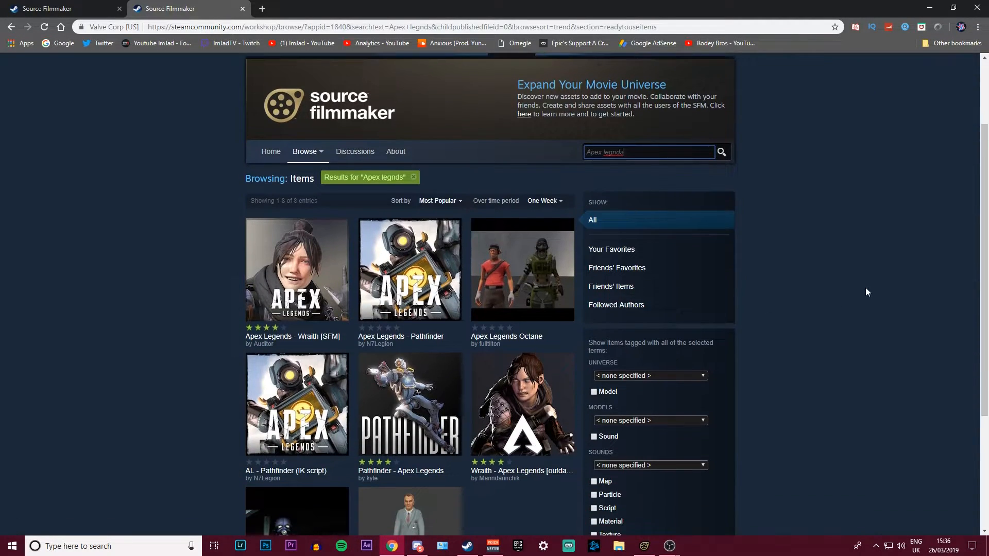
scroll(534, 351, down, 1)
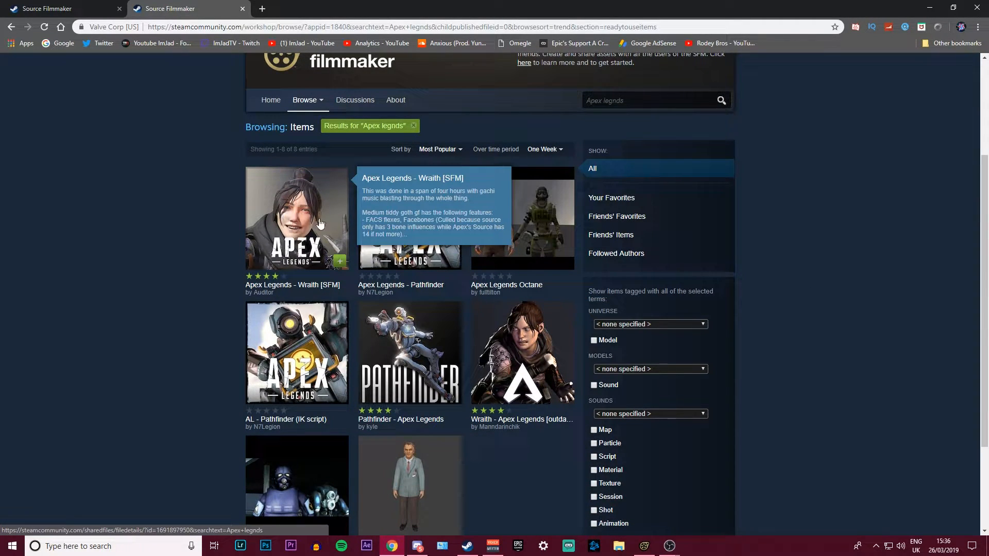
Subscribe to the "Apex Legends - Wraith [SFM]" item and accept its download into Source Filmmaker
scroll(293, 360, down, 2)
scroll(299, 391, up, 2)
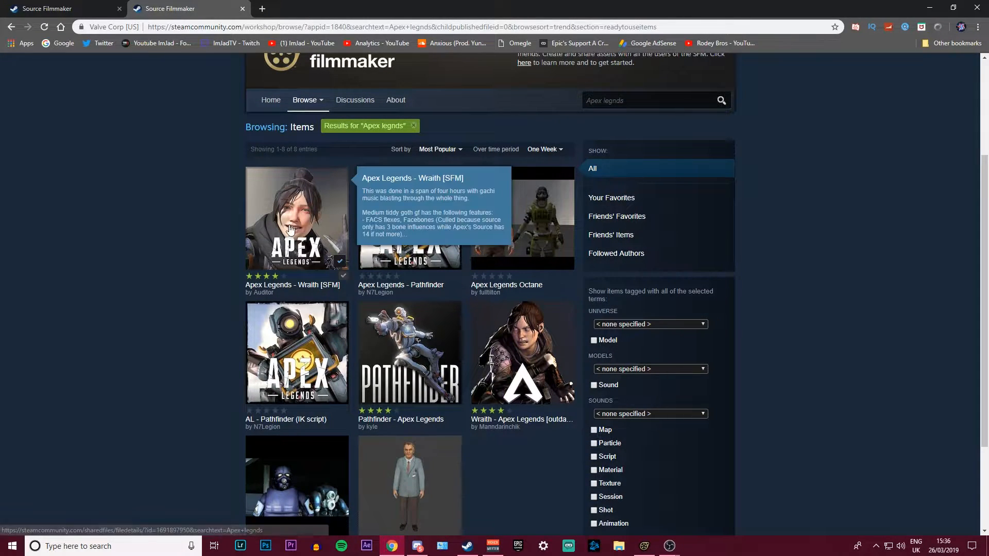
click(339, 262)
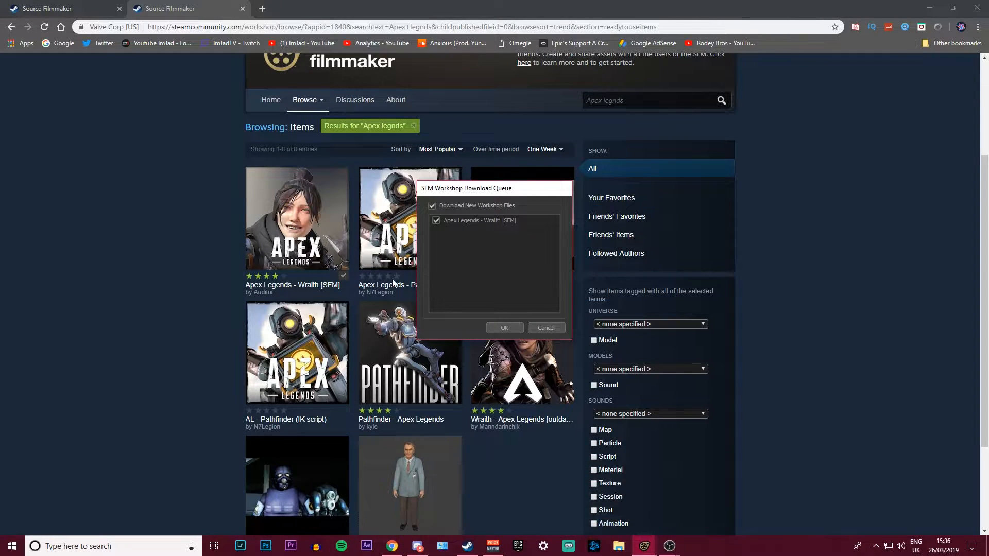
click(516, 329)
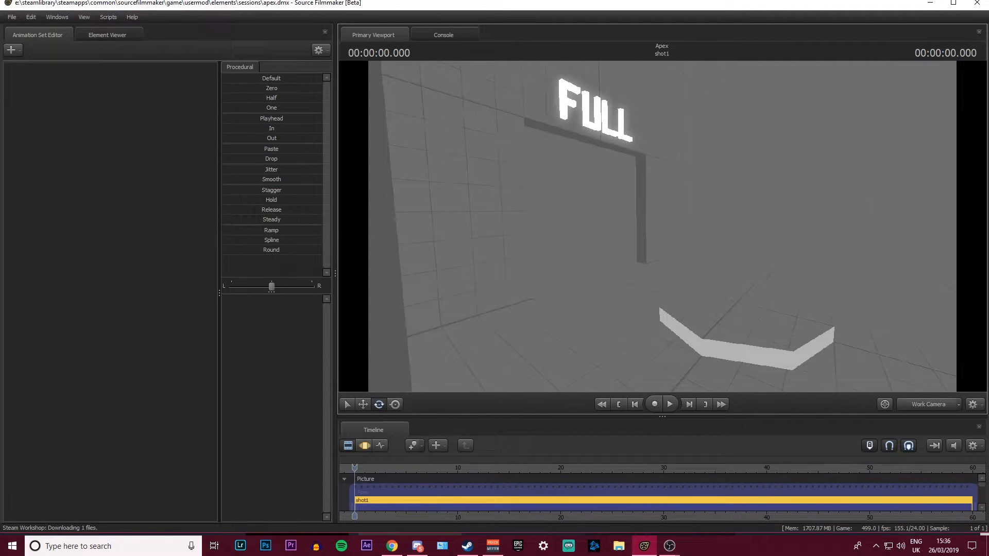
right_click(679, 217)
mouse_move(719, 286)
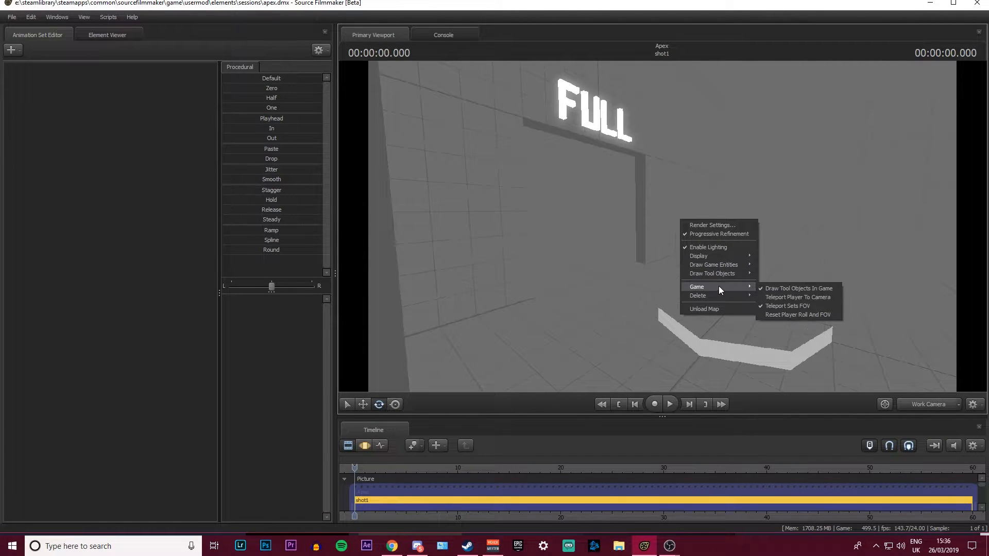
click(788, 287)
Start an animation set for a new model and go to the auditor > apex_legends > chr folder of the workshop models
click(13, 50)
click(12, 51)
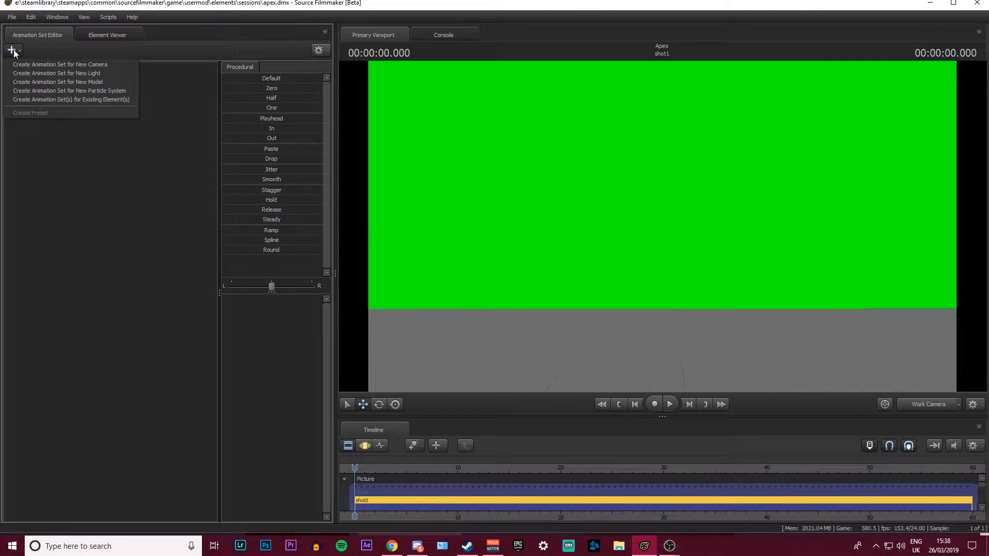
click(79, 82)
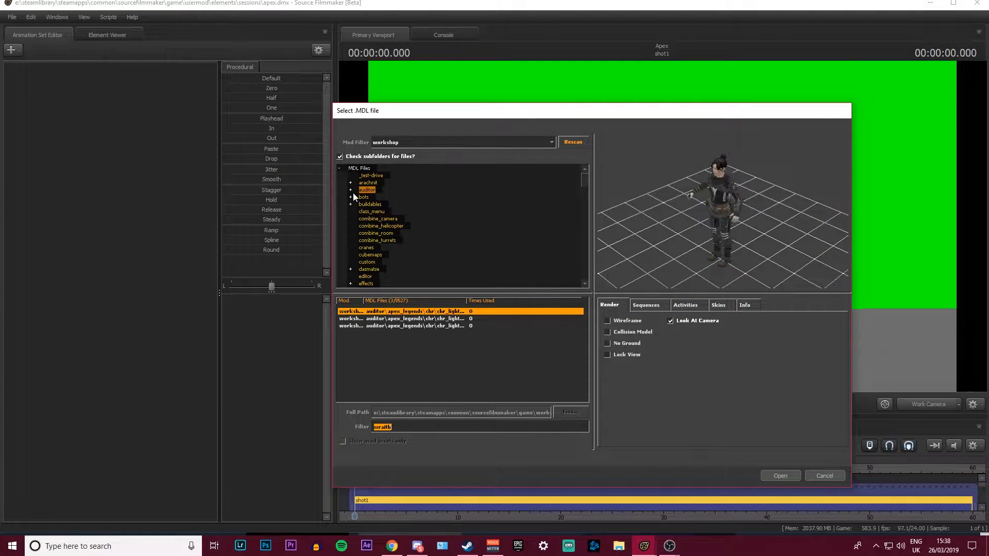
click(351, 190)
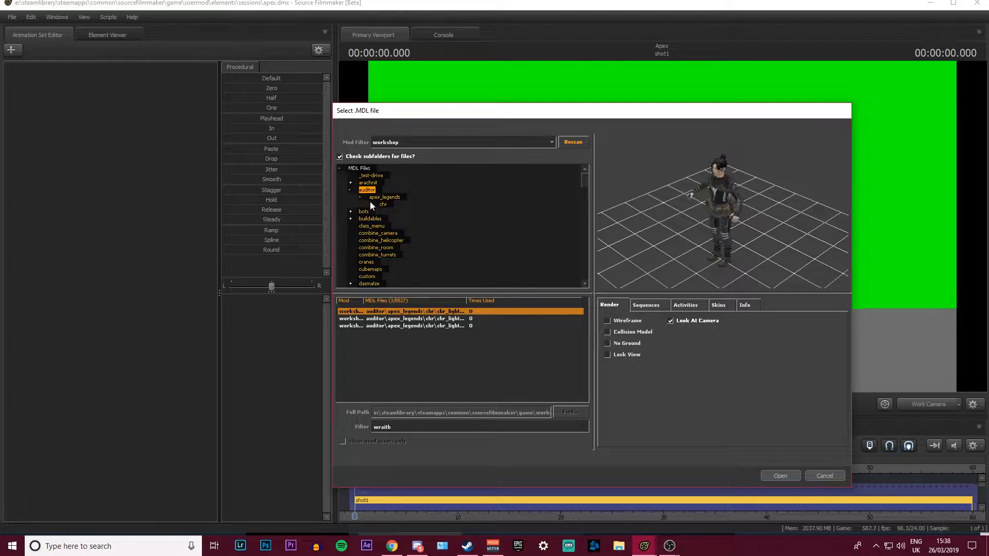
click(445, 333)
click(438, 326)
click(446, 312)
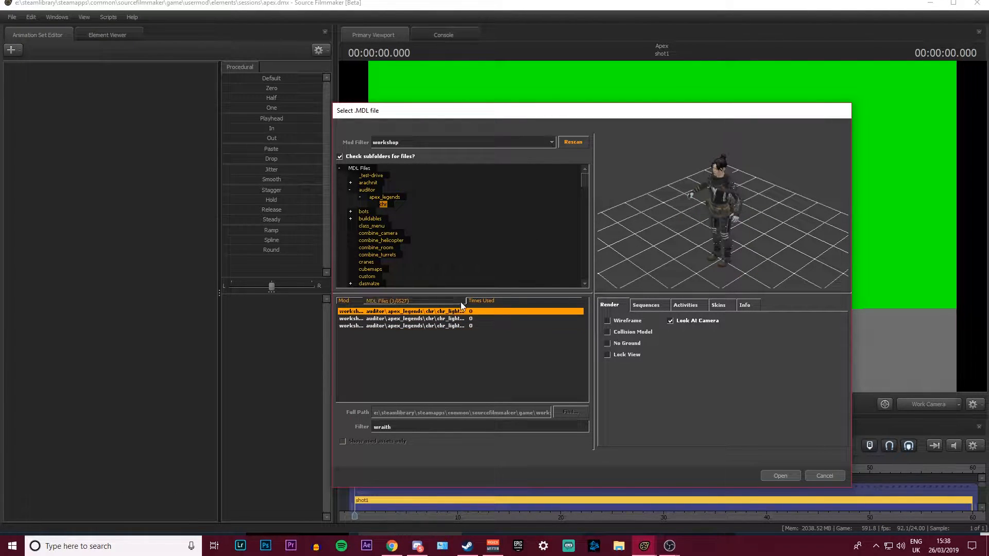
Preview the three Wraith model variants and add the white-suited one with the mask to the shot
click(462, 301)
click(461, 319)
click(463, 326)
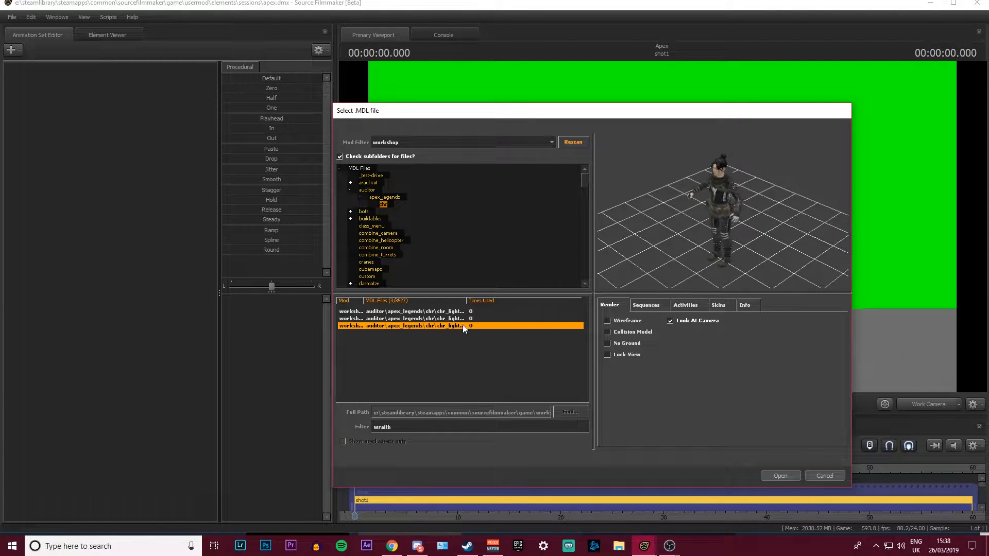
click(466, 318)
key(Up)
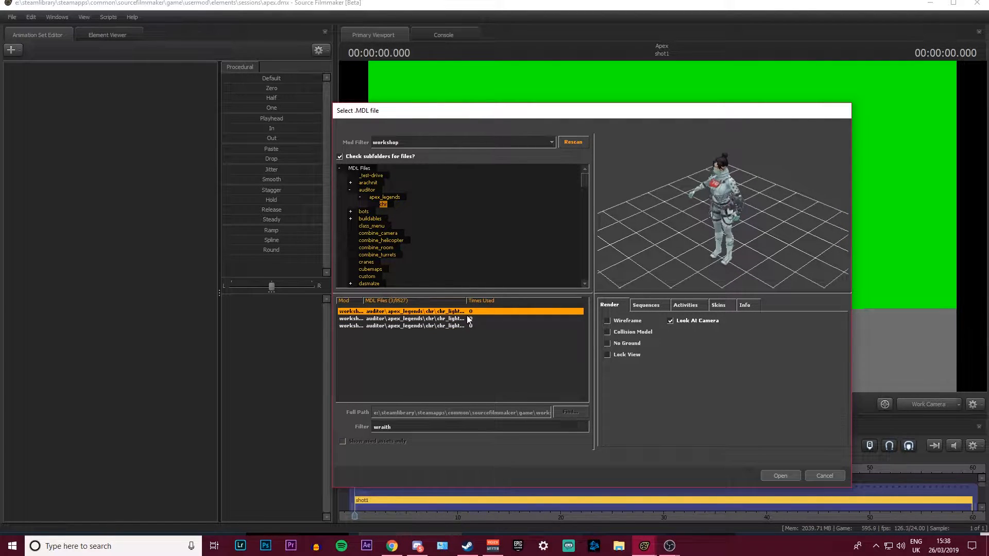
click(468, 325)
click(471, 319)
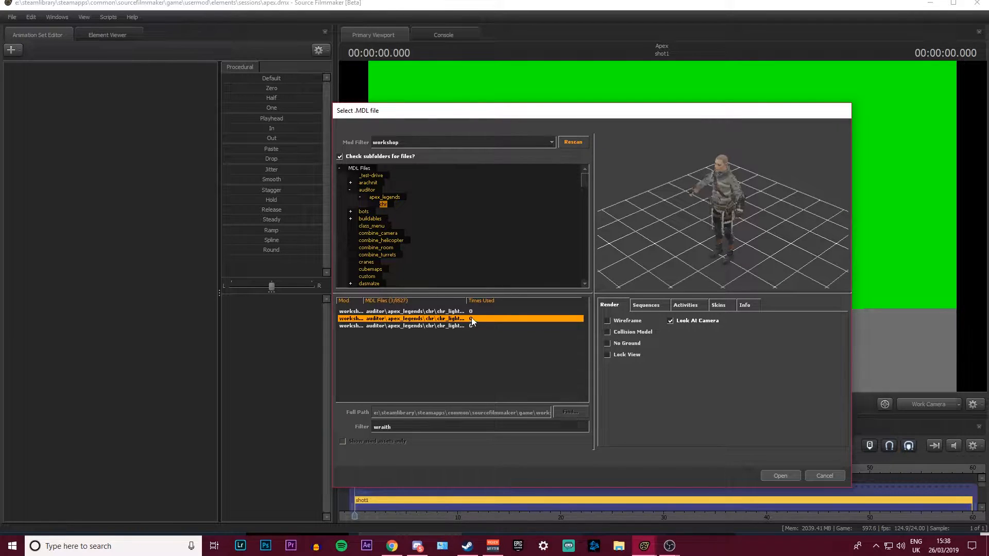
key(Up)
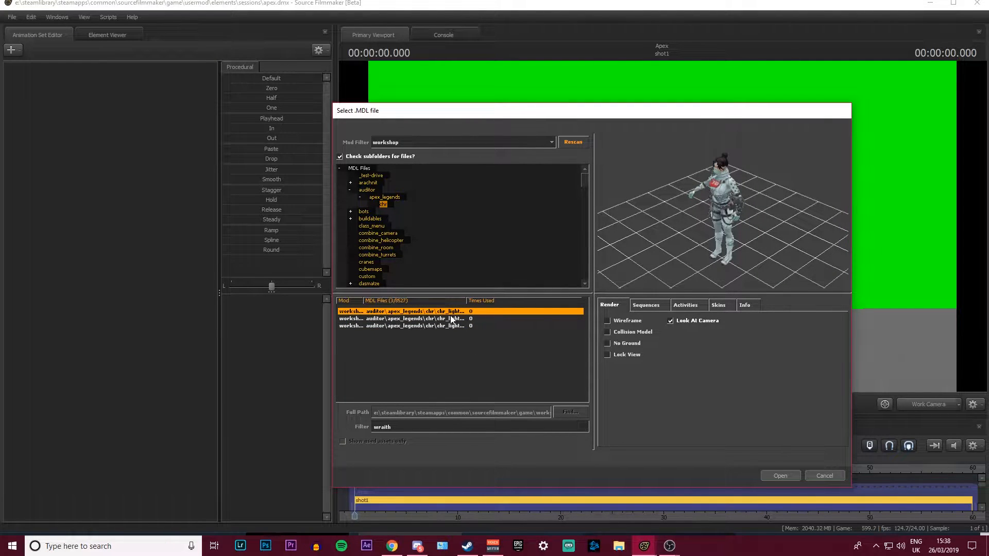
click(780, 476)
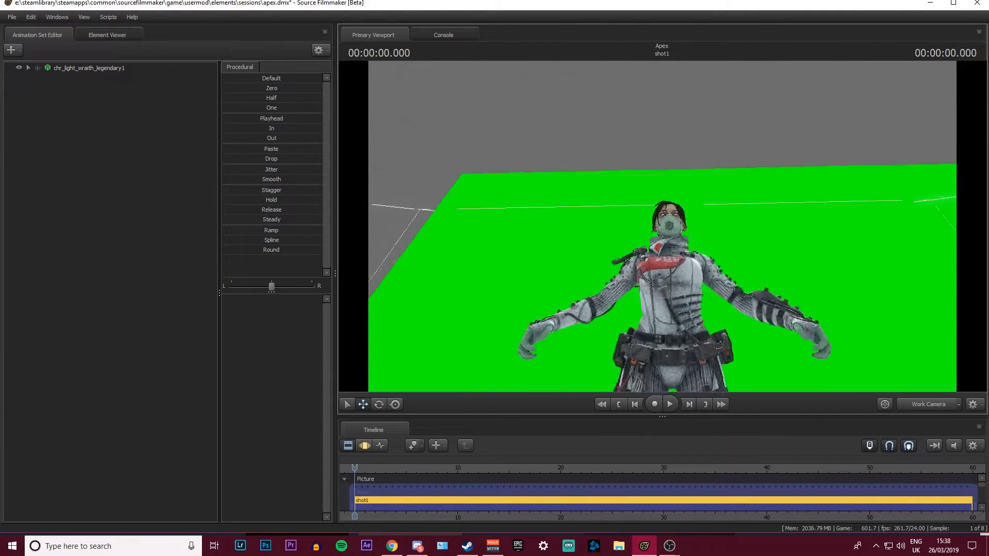
Adjust the scene camera so it frames the Wraith model, and return to the work camera
key(s)
mouse_move(662, 226)
mouse_down()
mouse_move(662, 252)
mouse_move(662, 217)
mouse_move(662, 257)
mouse_move(677, 232)
mouse_up()
key(w)
key(w)
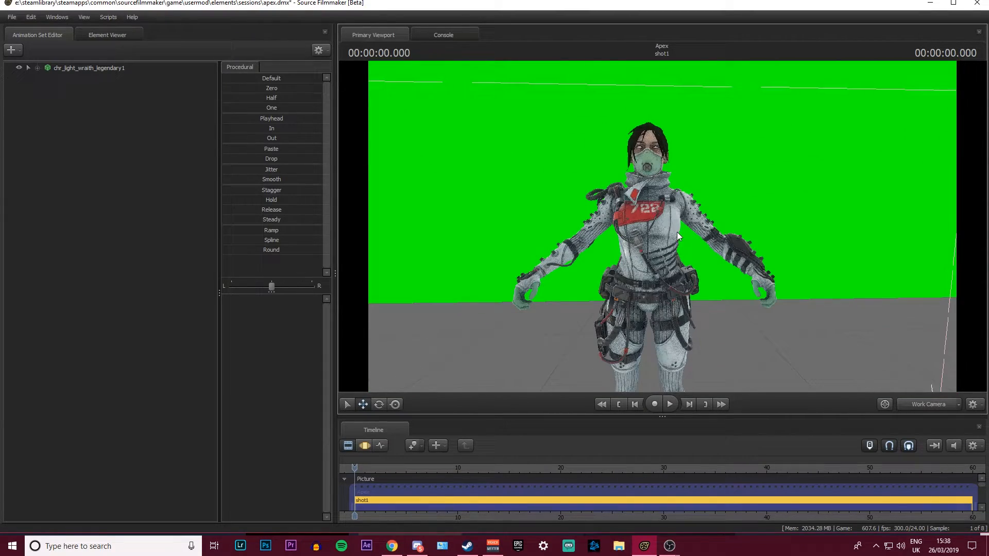
click(935, 410)
drag(851, 317, 843, 296)
key(w)
key(w)
key(w)
drag(662, 226, 662, 226)
click(922, 403)
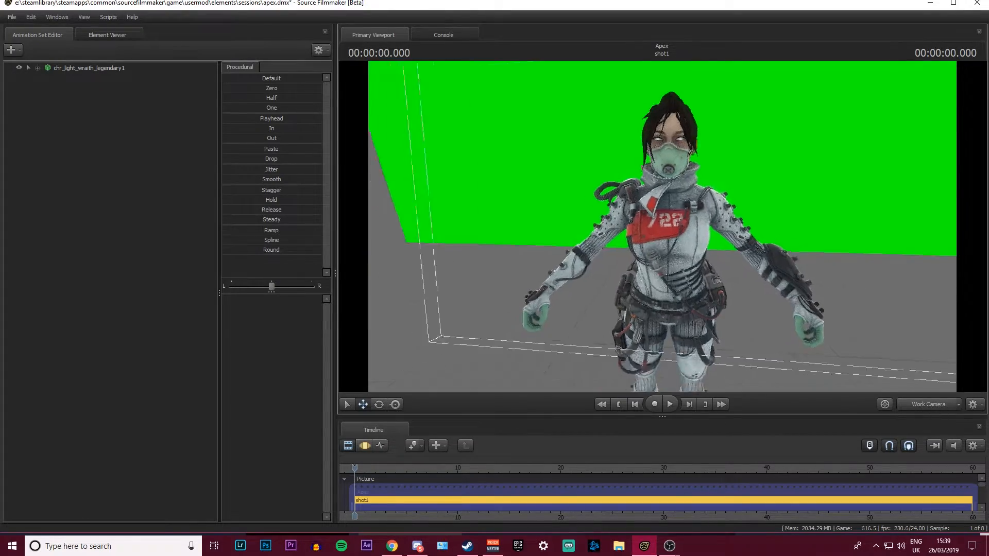
Examine the Wraith model and the scene camera's frame from several angles with the work camera
key(w)
mouse_move(662, 226)
mouse_down()
mouse_move(752, 232)
mouse_move(613, 224)
mouse_move(665, 212)
mouse_up()
key(a)
key(s)
key(d)
key(a)
key(a)
mouse_move(616, 253)
mouse_down()
mouse_move(641, 252)
mouse_move(631, 260)
mouse_move(617, 252)
mouse_up()
key(d)
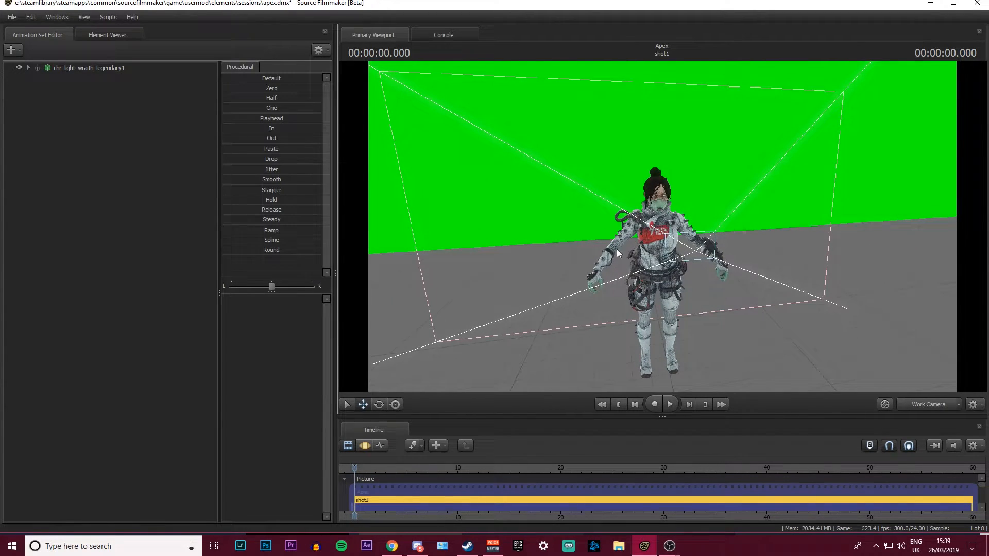
Switch to the Motion Editor and rotate the Wraith model's right upper arm bone
click(364, 446)
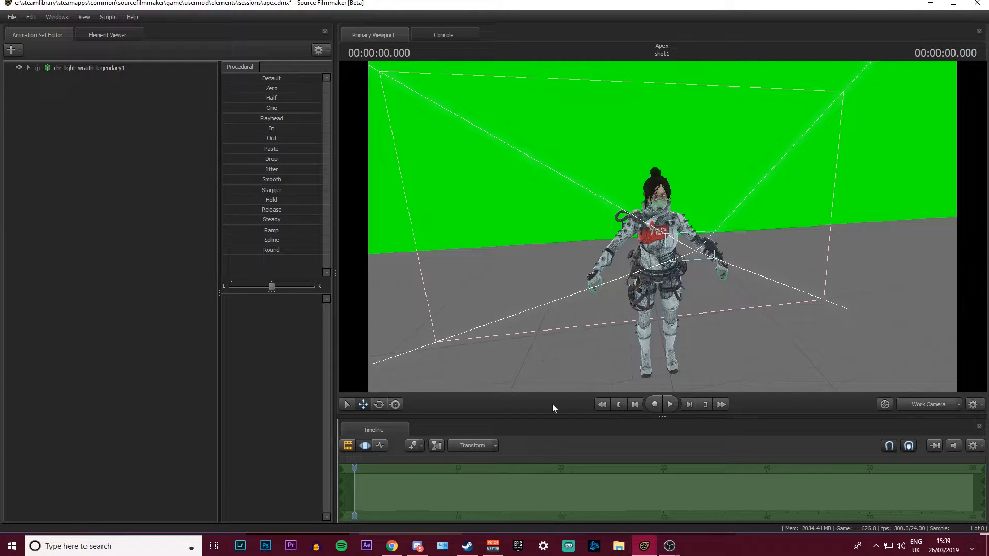
click(88, 70)
mouse_move(658, 223)
mouse_down()
mouse_move(600, 200)
mouse_move(643, 213)
mouse_up()
key(w)
click(604, 203)
key(r)
drag(817, 258, 827, 252)
key(s)
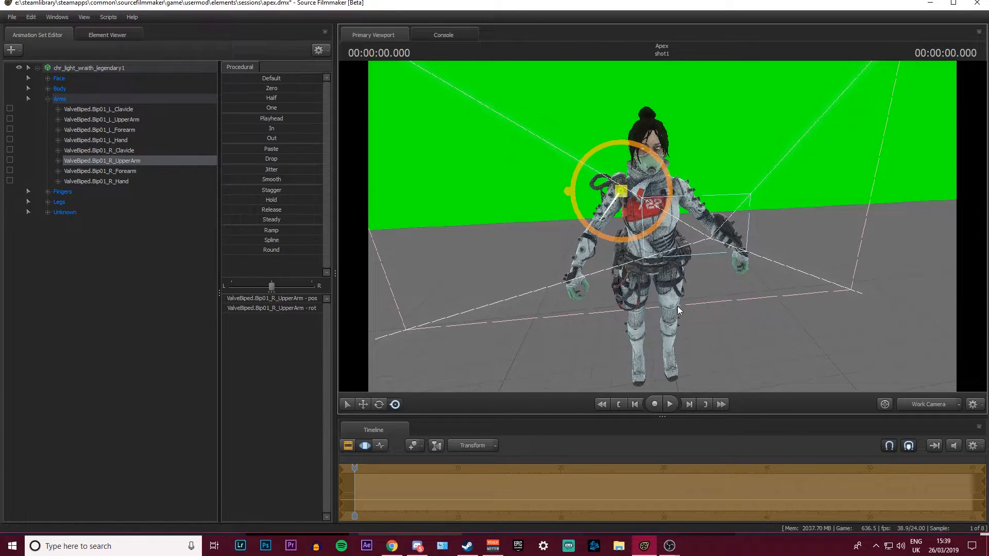
drag(661, 174, 665, 307)
Move the whole Wraith model sideways along the floor by its rootTransform
key(w)
key(s)
key(s)
key(w)
key(s)
click(641, 364)
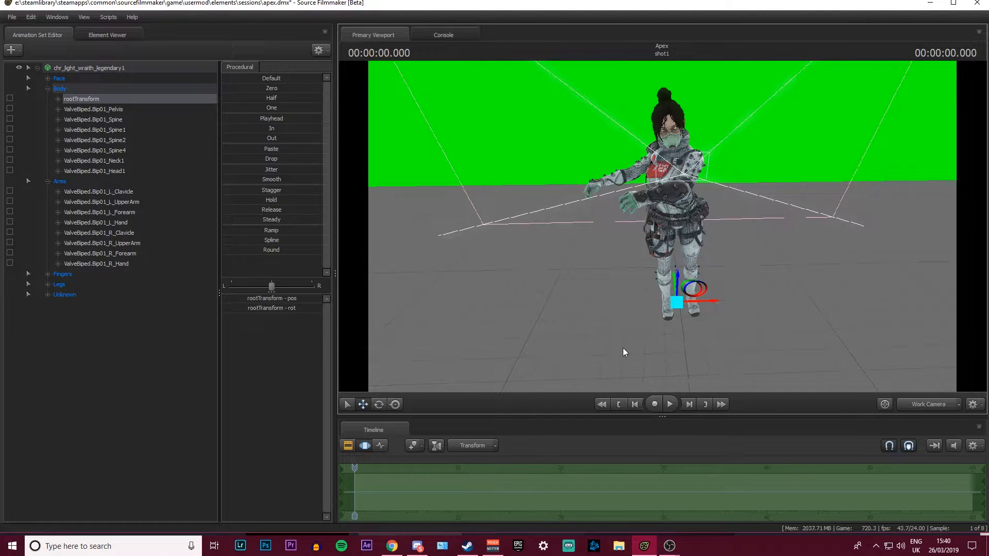
drag(696, 301, 735, 296)
Check the moved Wraith model's framing by alternating between the scene camera and the work camera
click(924, 404)
click(924, 404)
click(905, 401)
click(913, 401)
click(936, 409)
click(935, 407)
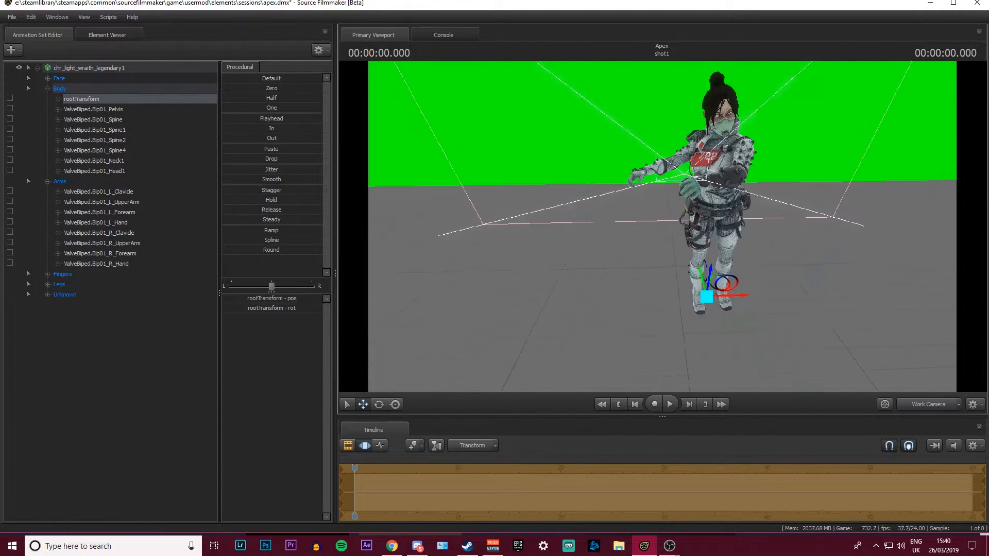
Rotate the Wraith model's left upper arm and left forearm bones to reshape the raised left arm
drag(812, 325, 767, 288)
ctrl+click(752, 194)
key(e)
drag(750, 192, 638, 242)
ctrl+click(738, 218)
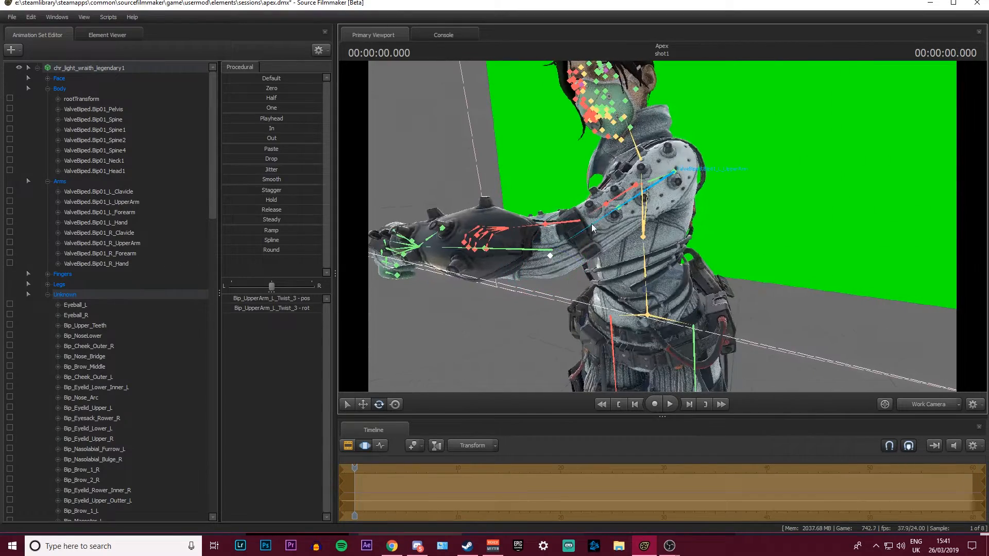
ctrl+click(571, 237)
ctrl+click(537, 248)
drag(533, 240, 518, 221)
Refine the left forearm's rotation while comparing the pose in the work camera and the scene camera
click(913, 406)
click(913, 405)
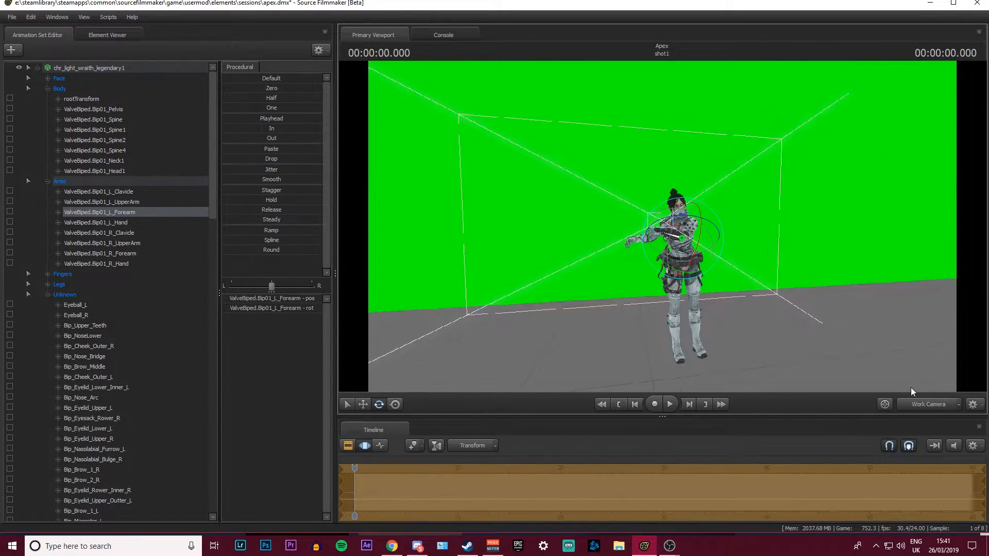
click(913, 406)
drag(773, 258, 770, 246)
drag(876, 361, 877, 364)
click(914, 406)
drag(670, 232, 649, 216)
ctrl+click(664, 205)
click(925, 406)
click(925, 406)
ctrl+click(508, 252)
click(908, 407)
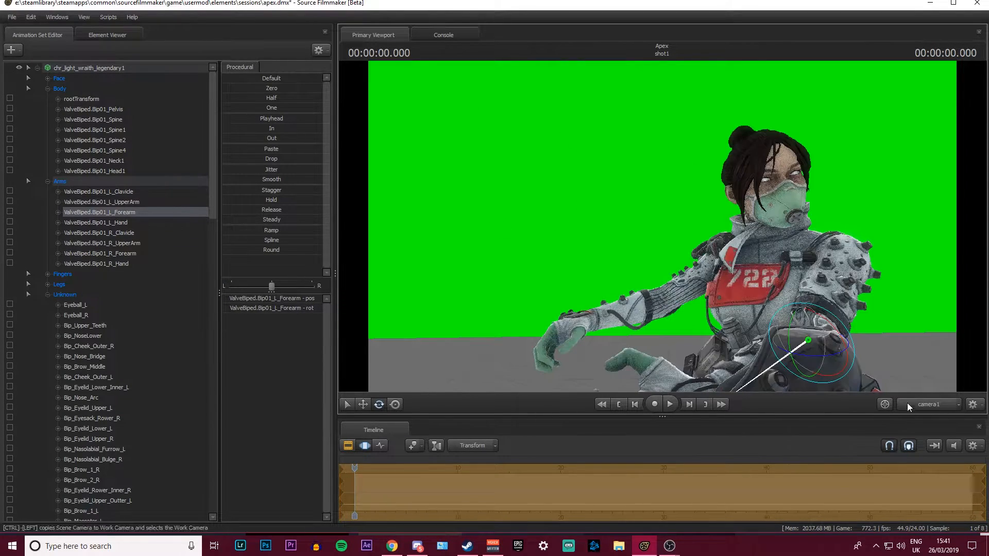
Raise the Wraith model's outstretched right arm by rotating its R_UpperArm bone and neighbouring arm bones
click(921, 406)
drag(772, 247, 751, 222)
ctrl+click(741, 228)
click(913, 405)
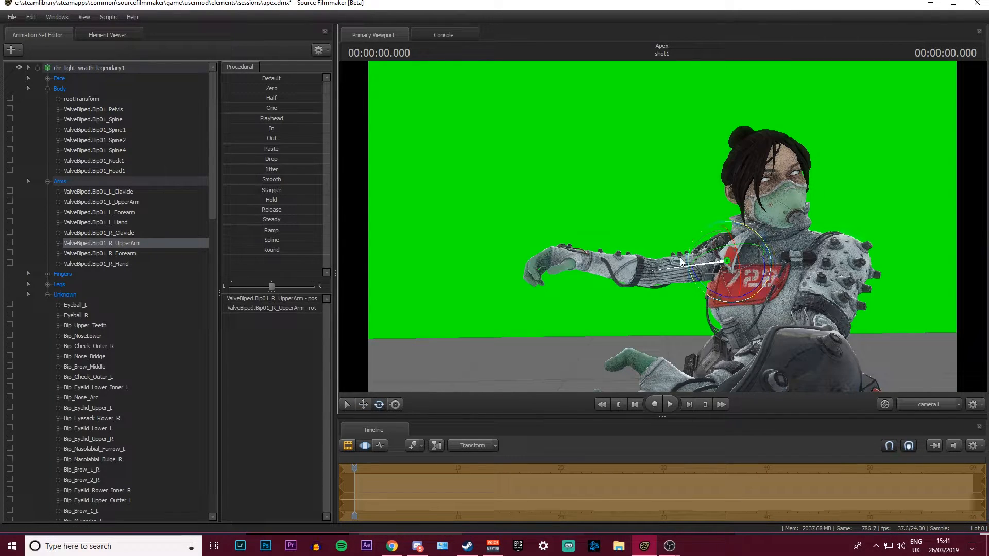
drag(678, 261, 622, 187)
ctrl+click(526, 230)
drag(622, 186, 691, 159)
ctrl+click(719, 224)
drag(735, 212, 734, 221)
Fine-tune the right arm's bend from the work camera by rotating its forearm and upper arm bones
click(920, 406)
click(921, 406)
ctrl+click(592, 281)
mouse_move(686, 261)
mouse_down()
mouse_move(685, 273)
mouse_move(682, 255)
mouse_up()
ctrl+click(737, 252)
drag(775, 213, 780, 216)
Rotate the right hand and adjust its thumb joints R_Finger01 and R_Finger02
ctrl+click(652, 258)
ctrl+click(560, 251)
drag(560, 251, 562, 242)
ctrl+click(569, 239)
ctrl+click(563, 228)
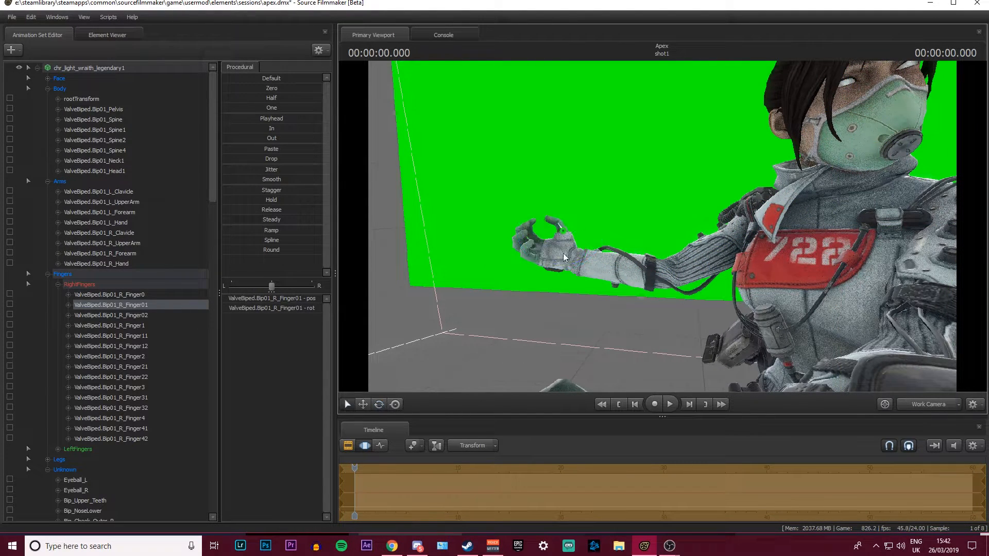
ctrl+click(573, 205)
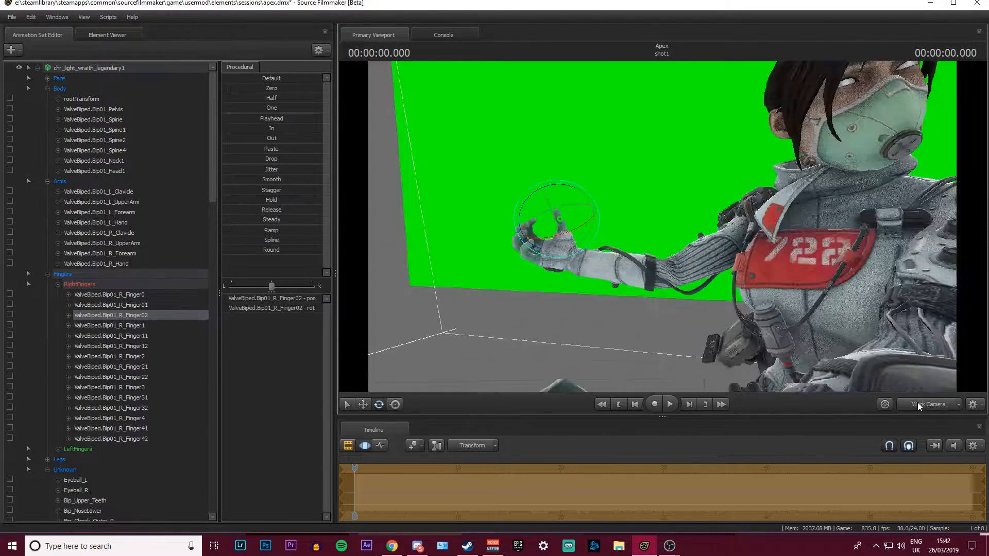
Turn the Wraith model's head by rotating the Neck1 bone, and select the left upper eyelid bone
ctrl+click(839, 185)
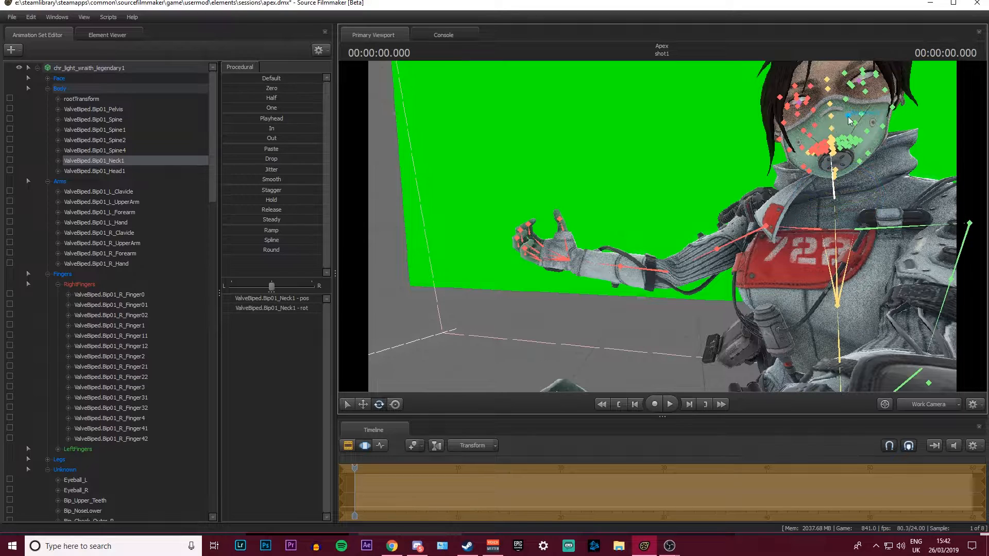
ctrl+click(865, 91)
ctrl+click(868, 82)
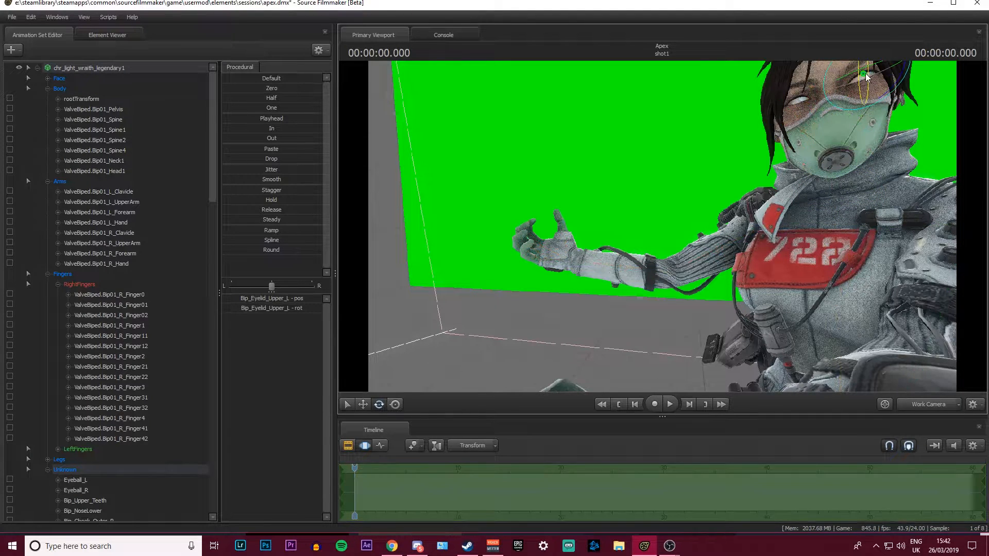
Open the right hand's curled fingers by rotating their joints, and check the pose through the scene camera
ctrl+click(529, 233)
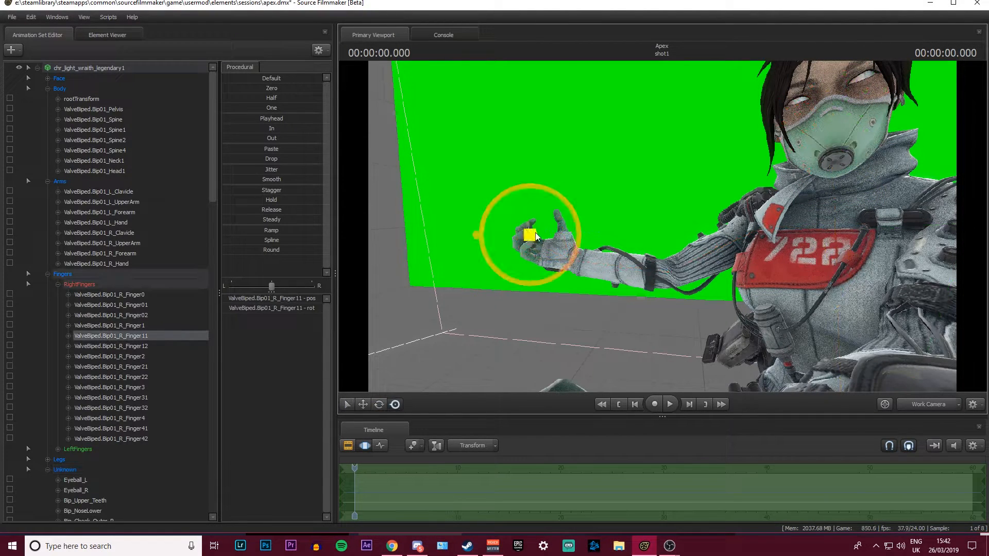
key(e)
drag(541, 212, 486, 225)
ctrl+click(518, 244)
ctrl+click(521, 238)
ctrl+click(526, 255)
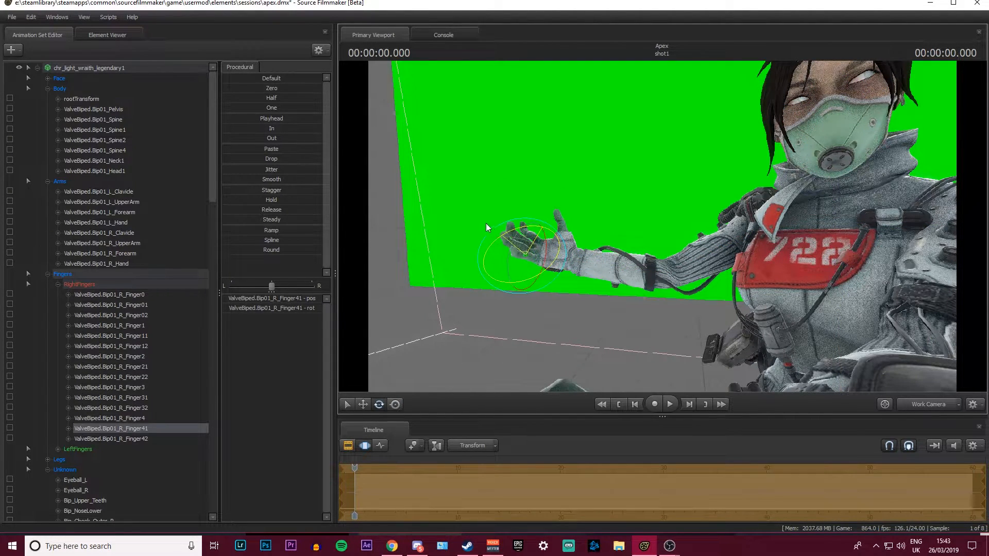
click(930, 407)
drag(762, 288, 749, 288)
mouse_move(662, 227)
mouse_down()
mouse_move(675, 228)
mouse_move(662, 227)
mouse_up()
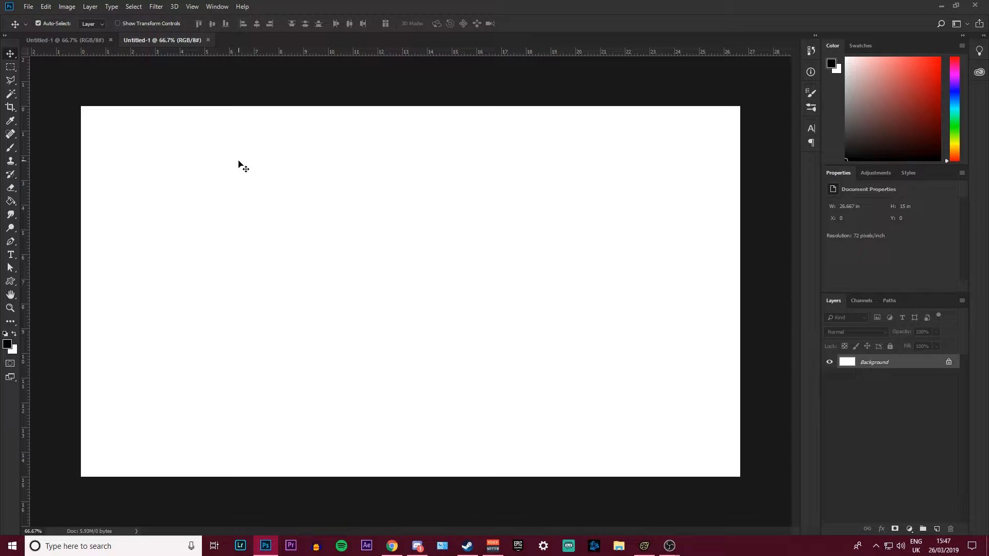
Switch to Source Filmmaker and open the poster export settings
click(643, 546)
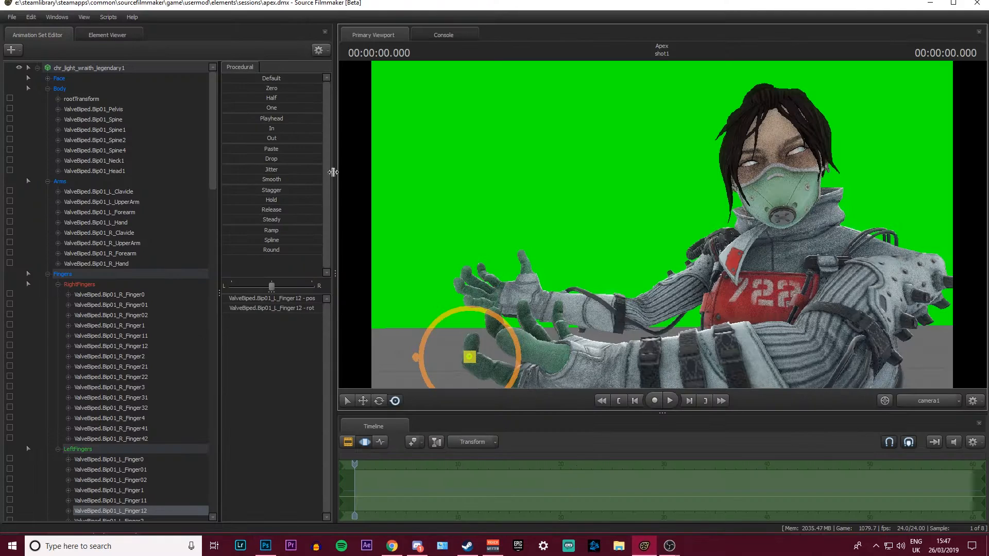
click(12, 17)
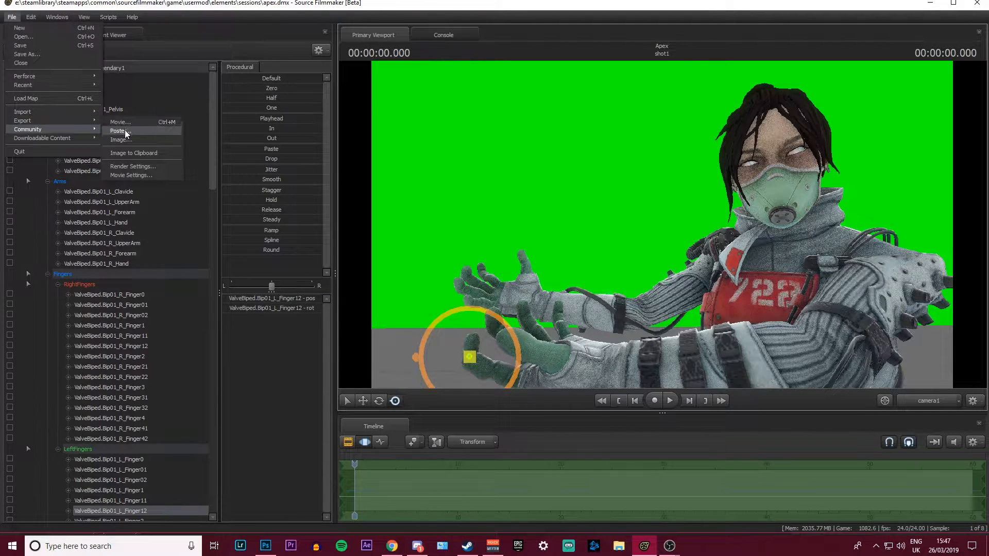
mouse_move(91, 121)
click(119, 132)
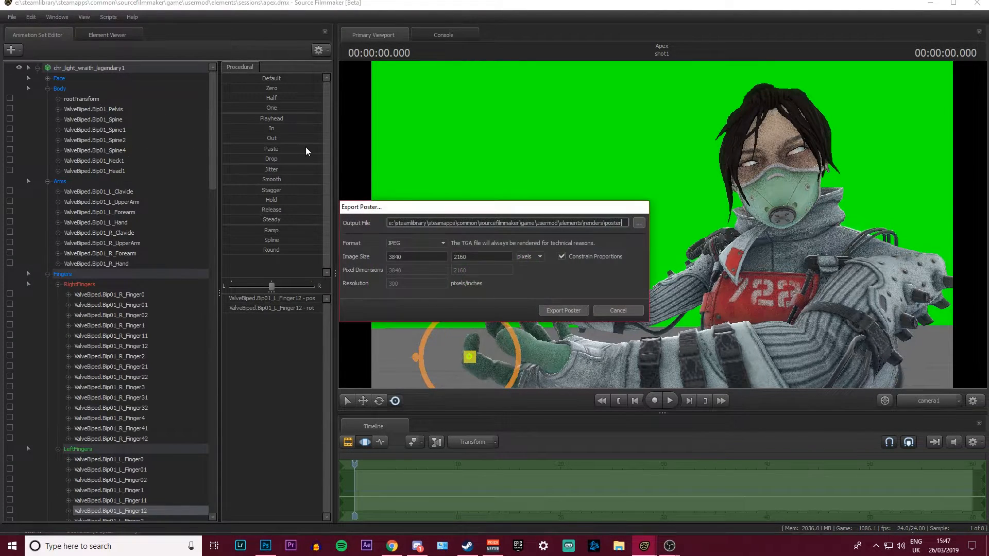
Browse for the poster's output file, cancel, and select the whole existing output path
click(638, 223)
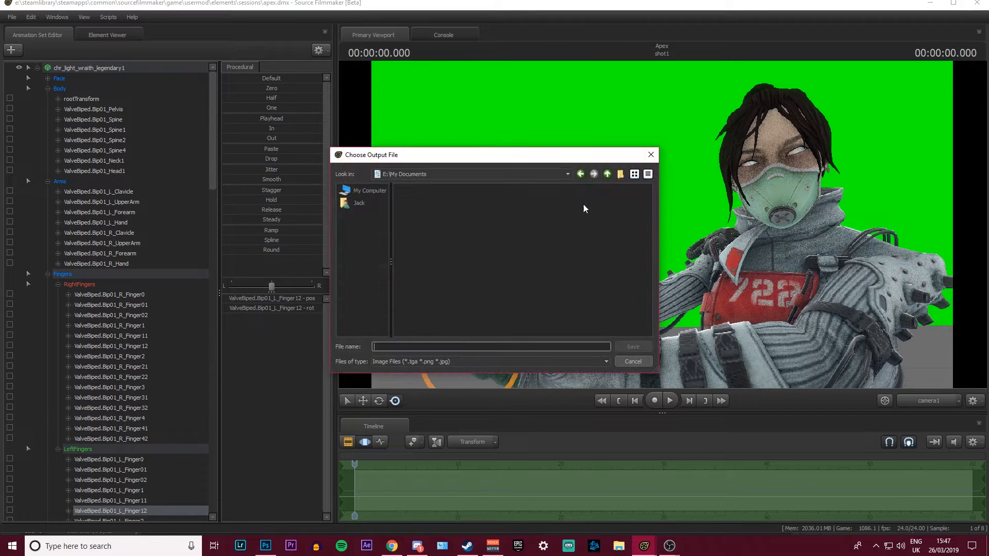
key(Escape)
triple_click(500, 223)
right_click(502, 224)
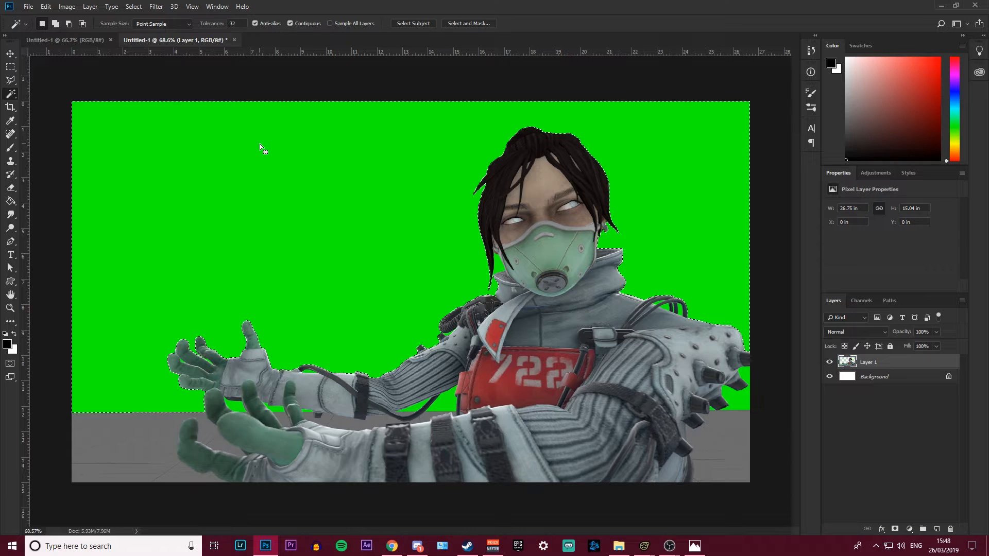
Try removing Layer 1's green background in Photoshop with a contiguous Magic Wand selection, and undo the deletion
click(260, 143)
key(Delete)
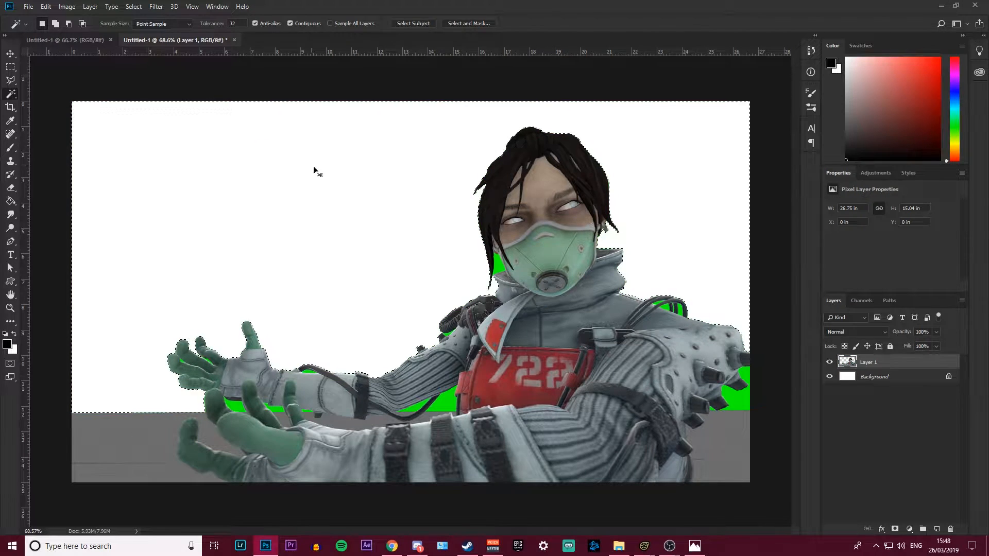
key(ctrl+z)
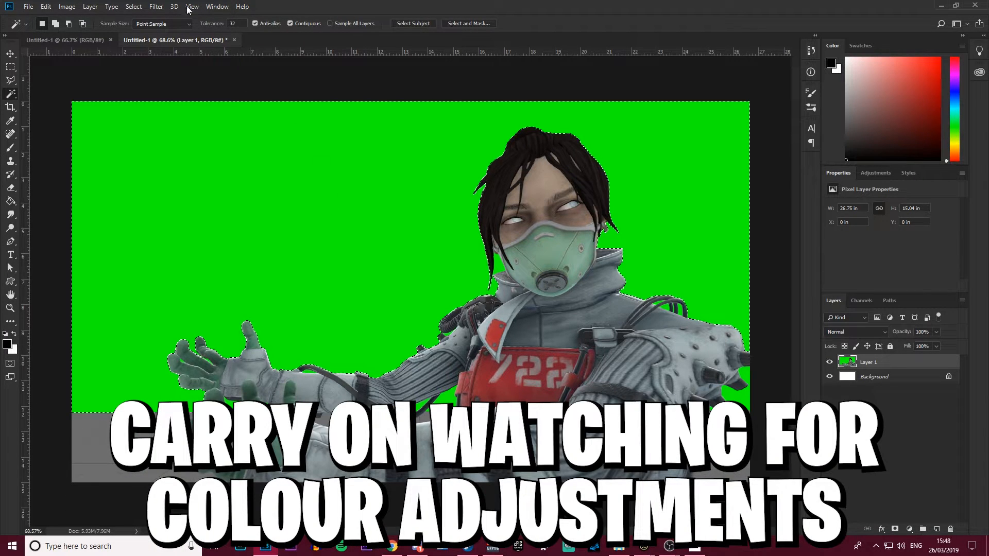
click(133, 7)
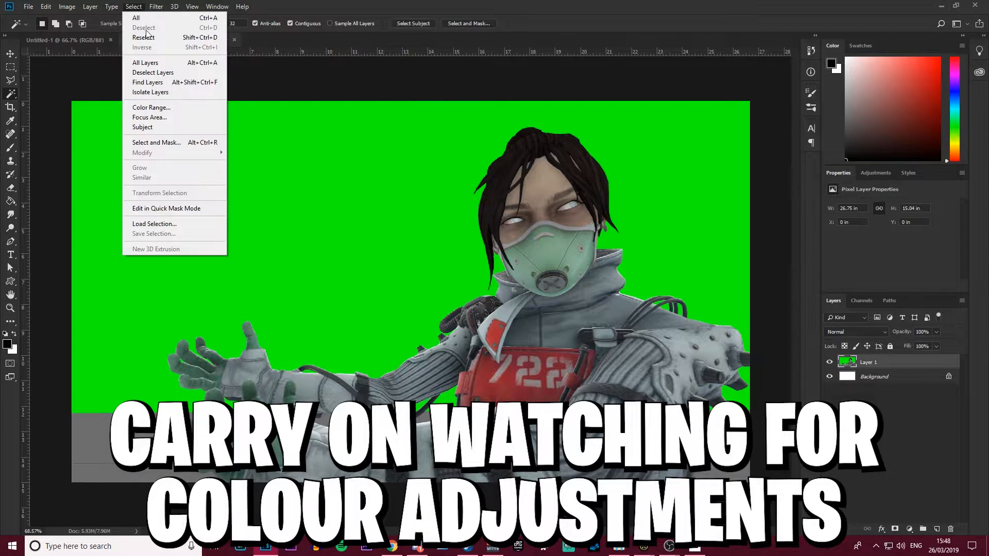
click(154, 117)
key(Escape)
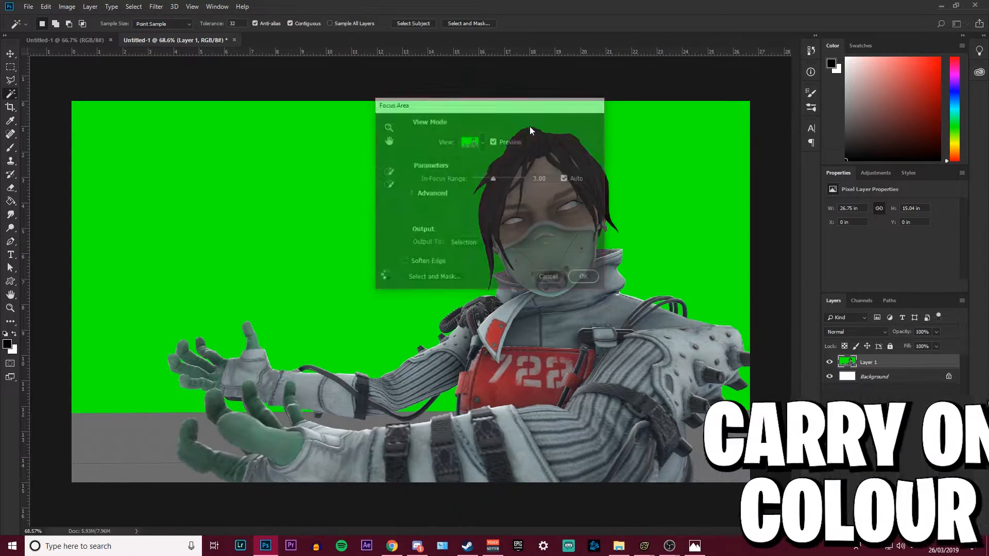
Select the green background with Color Range using Sampled Colors, and delete it from Layer 1
click(133, 7)
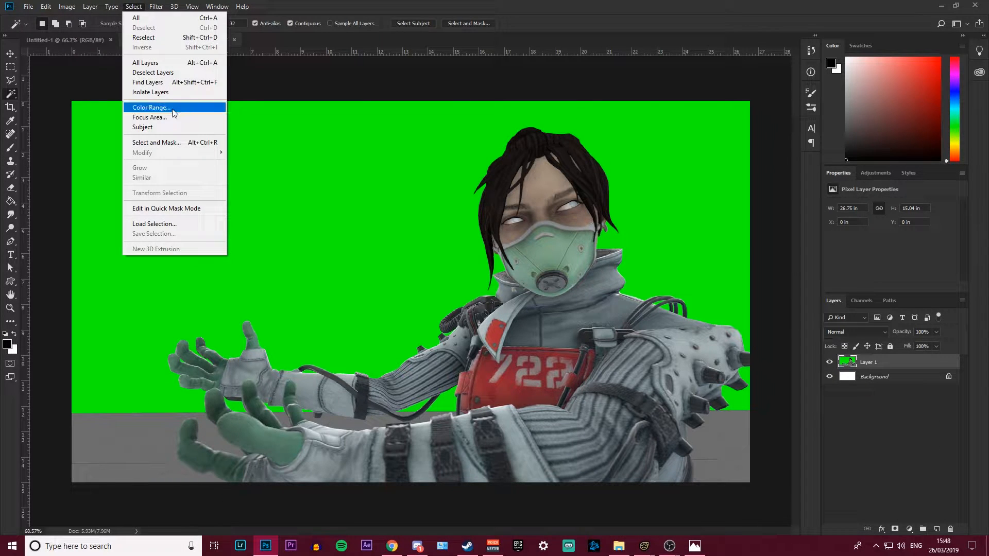
click(155, 107)
click(464, 114)
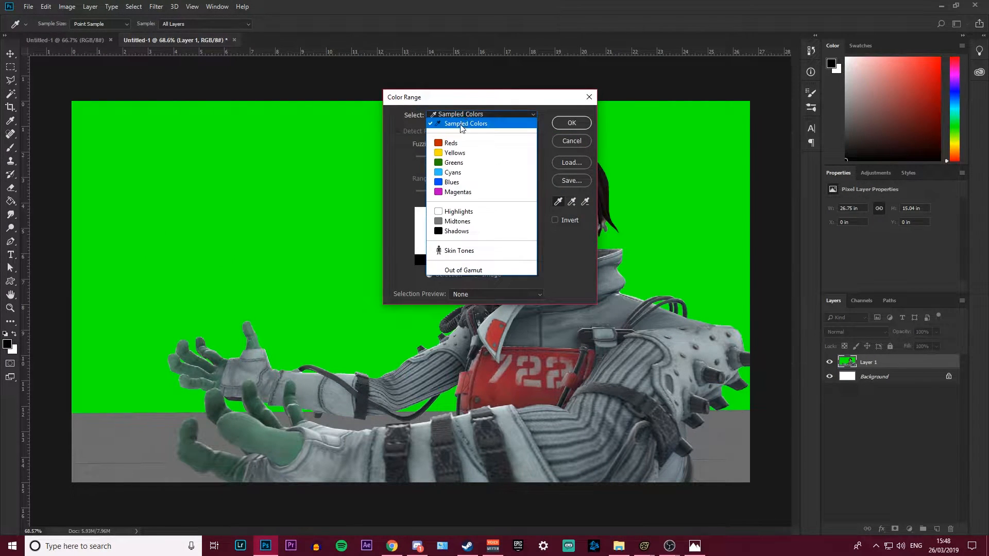
click(269, 156)
click(571, 123)
key(Delete)
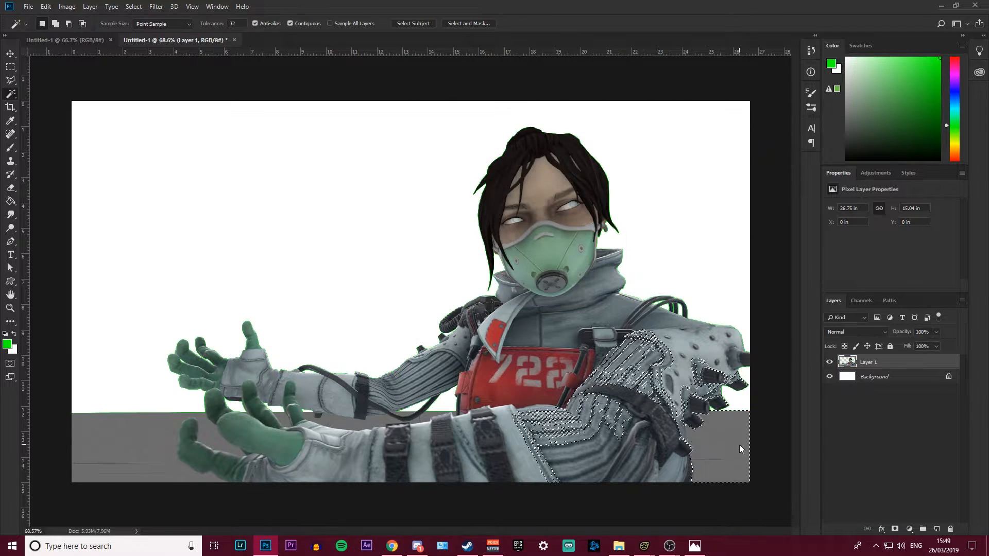
Delete the gray floor behind the model's elbow, and subtract the lower hand's thumb from the Quick Selection of the remaining floor
right_click(10, 93)
click(52, 93)
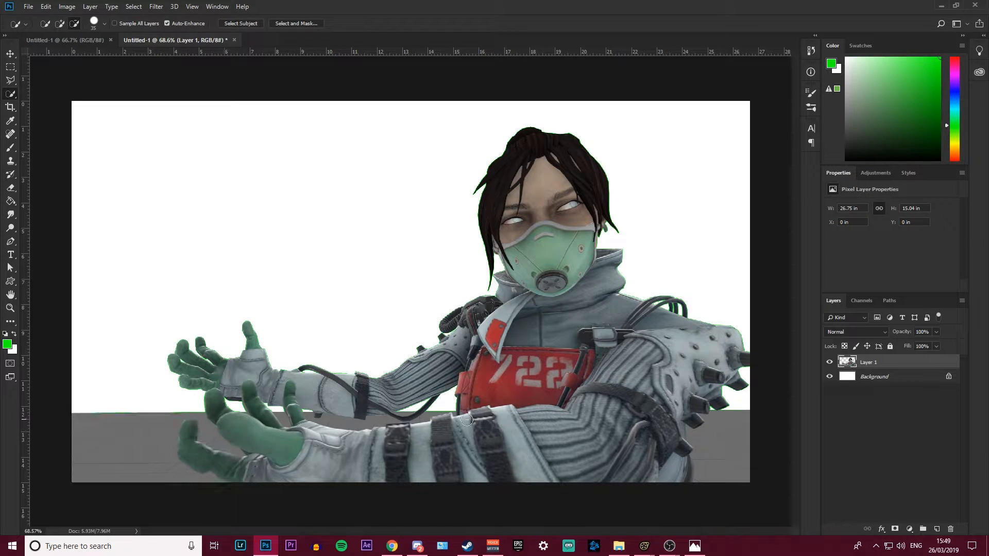
key(Delete)
key(ctrl+d)
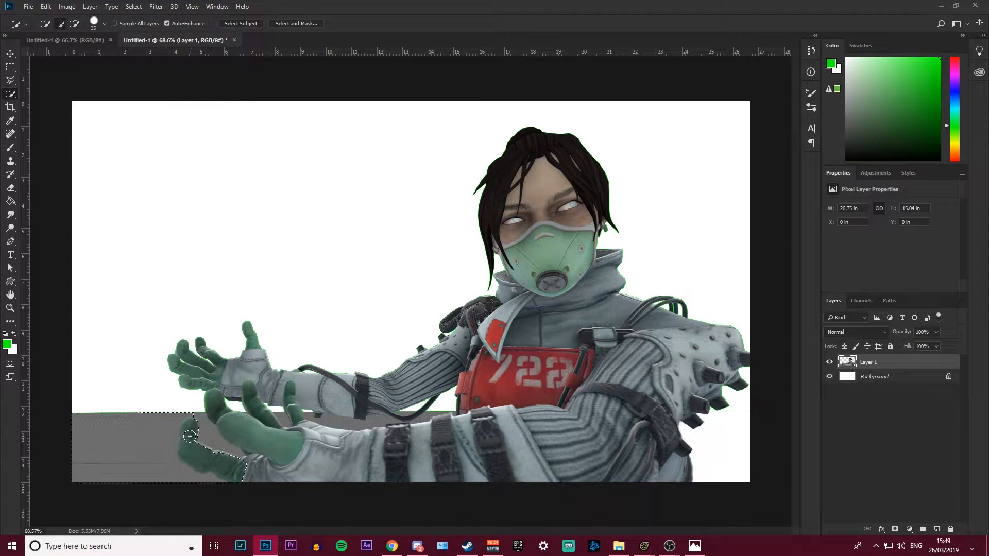
alt+drag(191, 424, 187, 437)
alt+drag(191, 446, 201, 459)
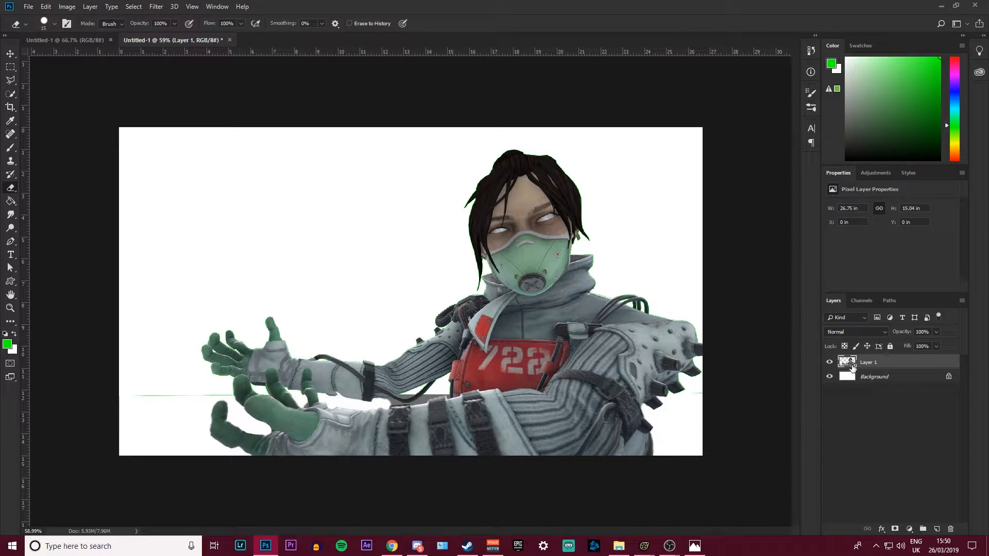
Select Layer 1's pixels and contract the selection by 2 pixels
right_click(852, 365)
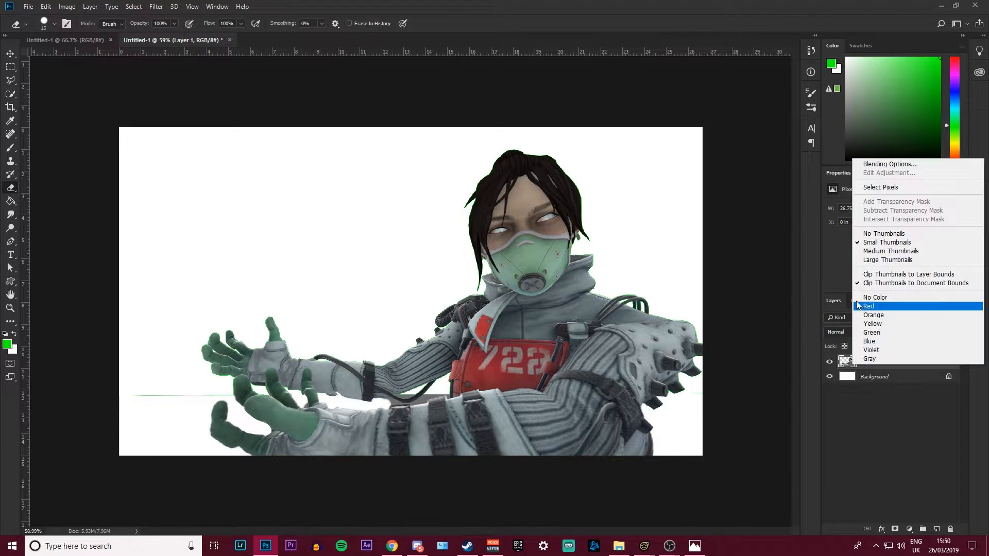
click(871, 188)
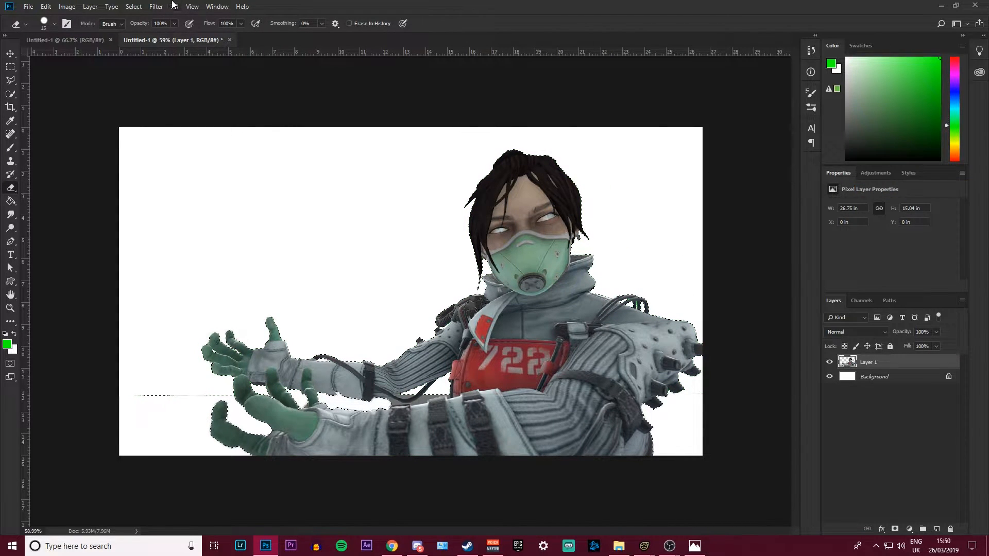
click(156, 6)
mouse_move(133, 6)
mouse_move(149, 157)
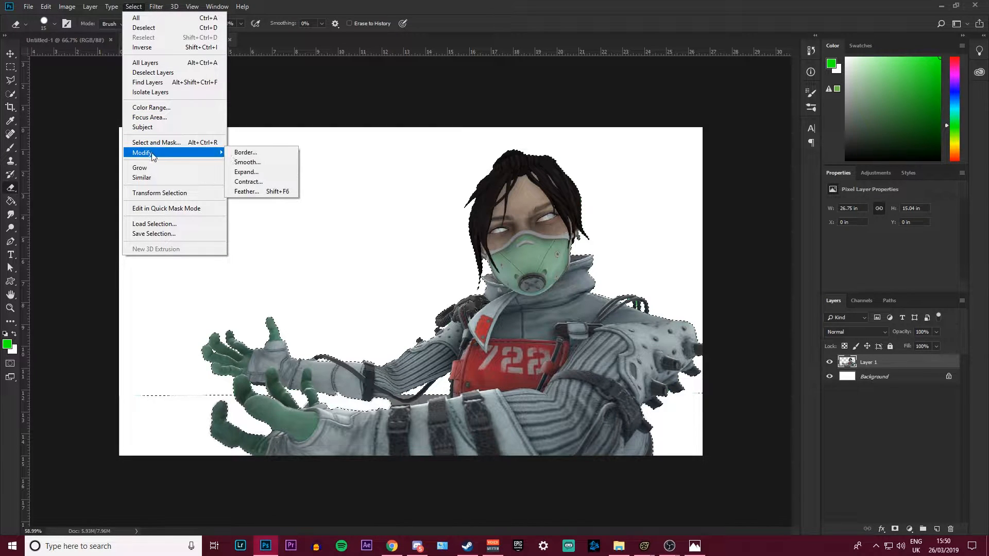
click(252, 181)
text(2)
key(Return)
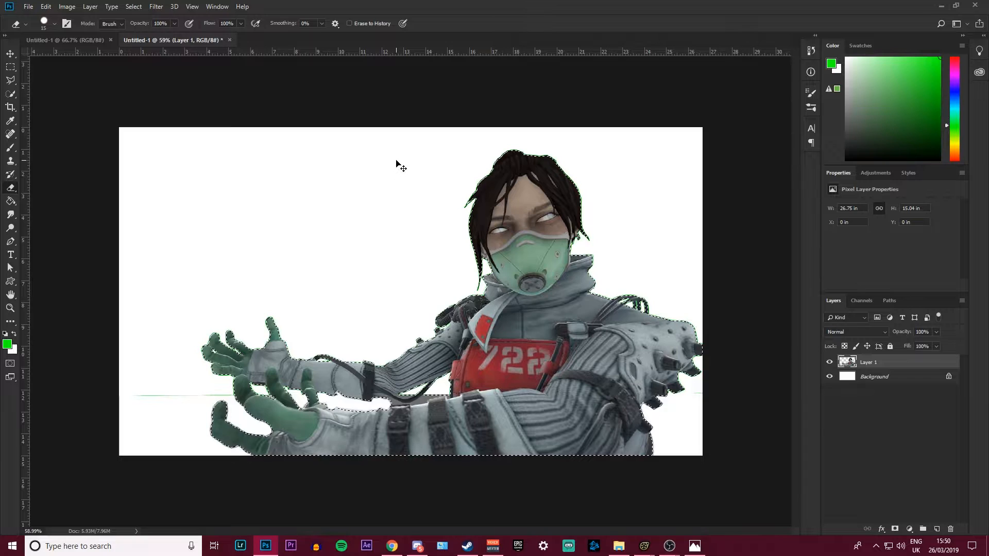
Invert the selection, delete the green fringe around the model, and deselect
key(ctrl+shift+i)
key(Delete)
key(ctrl+d)
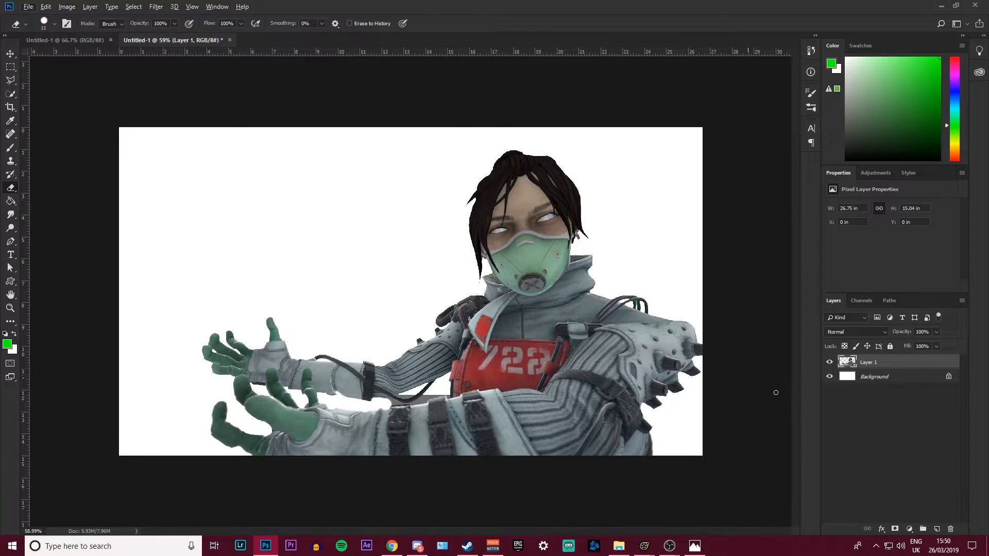
Add an Outer Glow to Layer 1 and set the glow color to white, ffffff
right_click(856, 364)
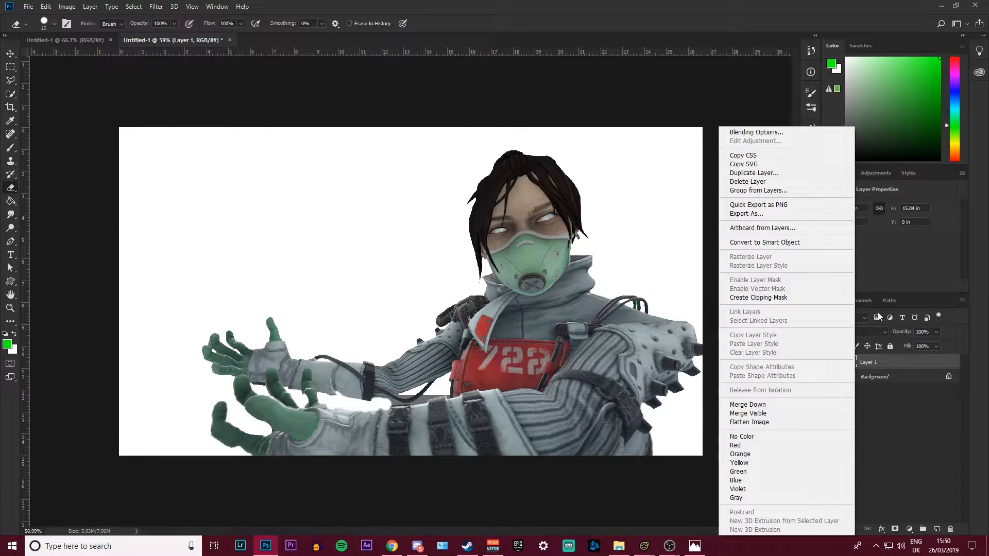
click(860, 362)
right_click(847, 360)
right_click(907, 362)
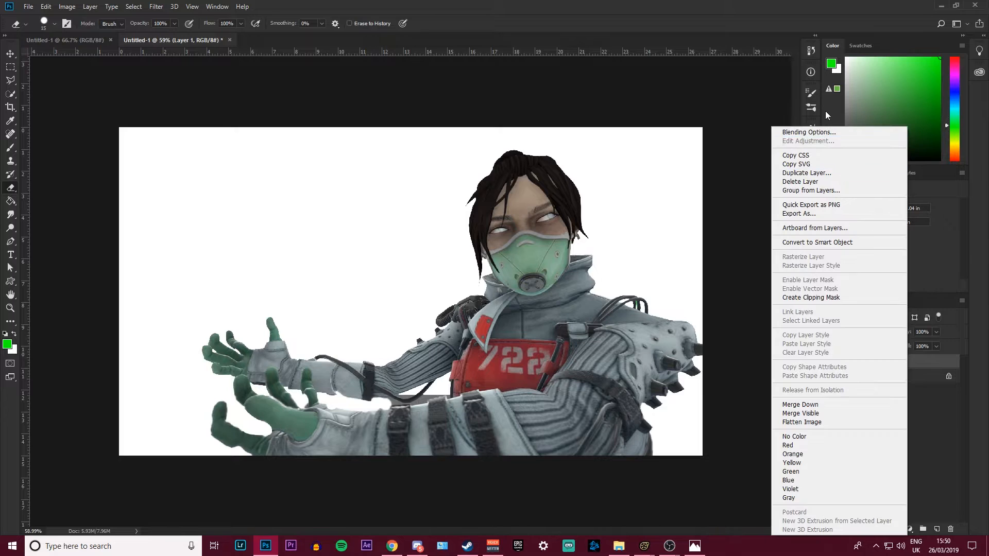
click(829, 130)
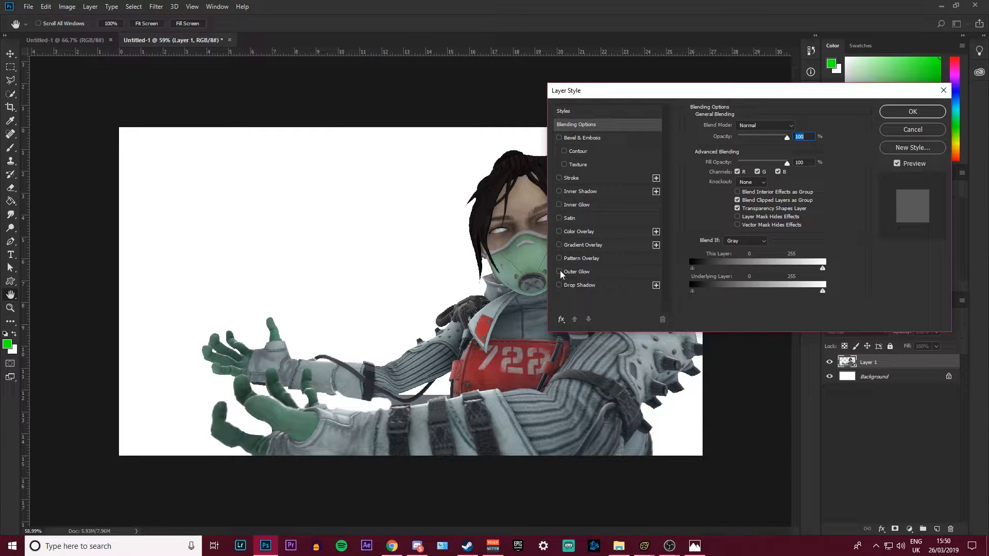
click(561, 272)
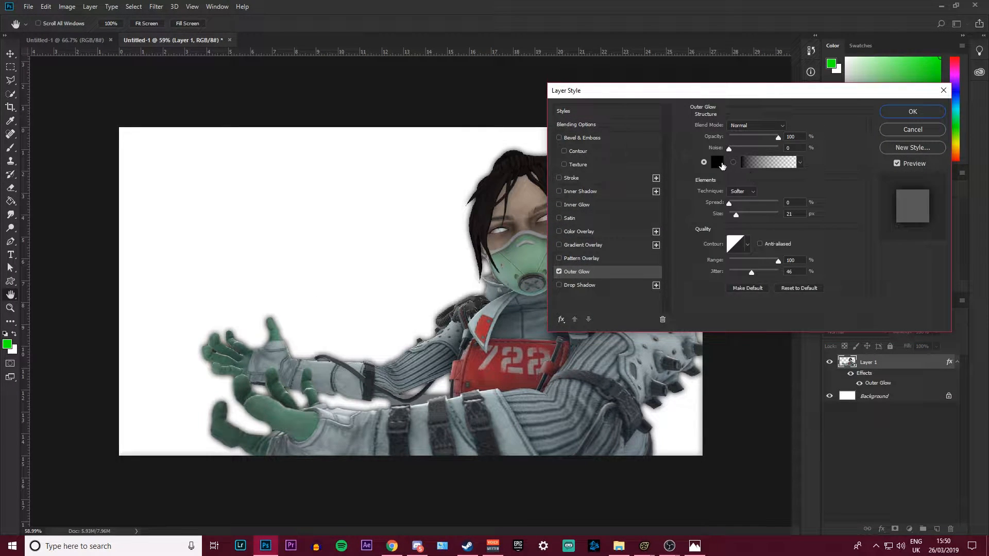
click(717, 162)
text(ffffff)
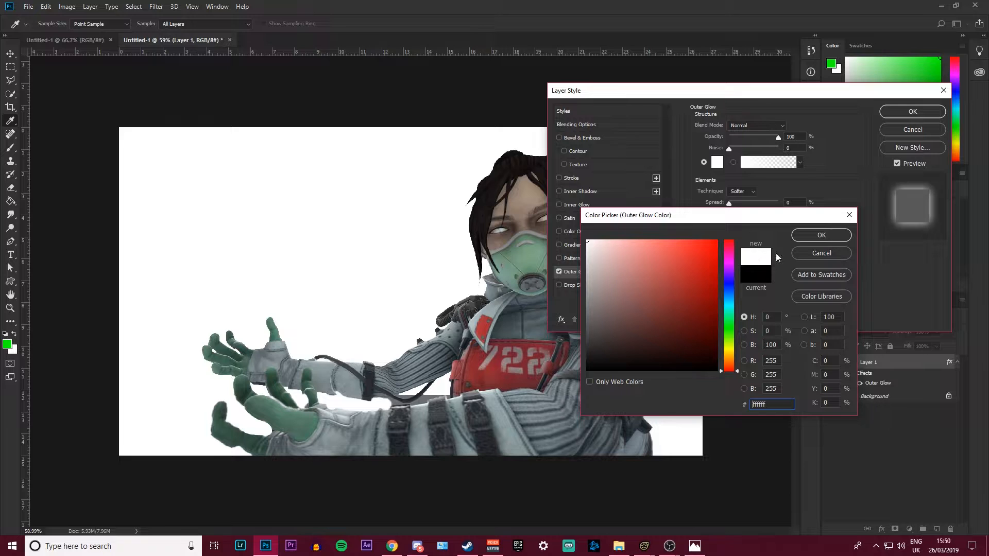
click(821, 235)
click(926, 112)
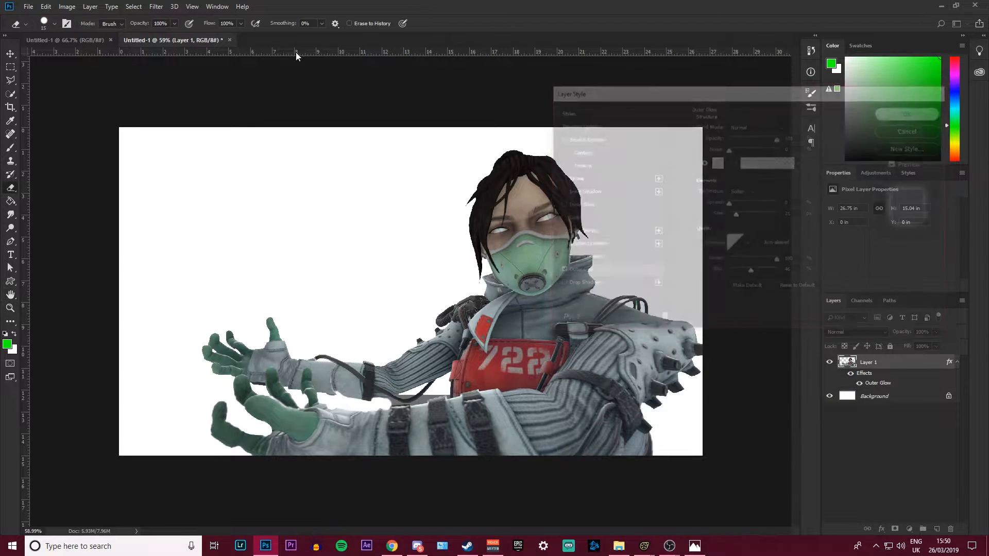
Switch to Chrome and search Google for "apex legendss cinematic" in a new tab
click(29, 6)
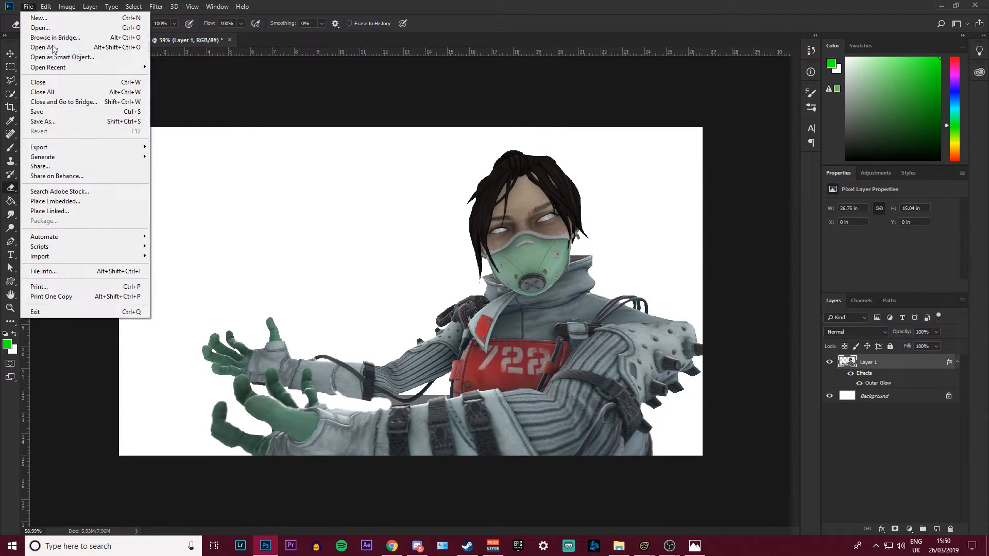
click(55, 201)
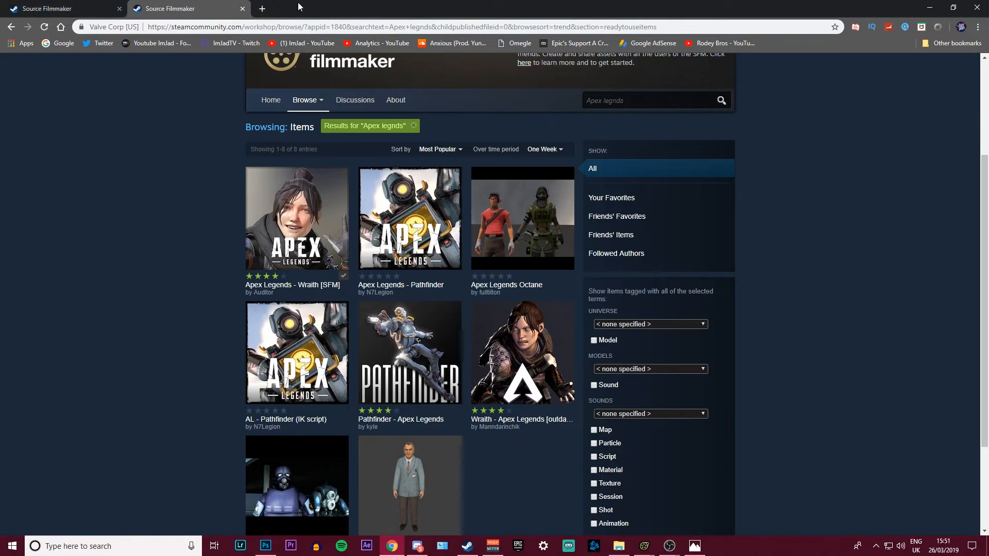
click(269, 8)
text(ap)
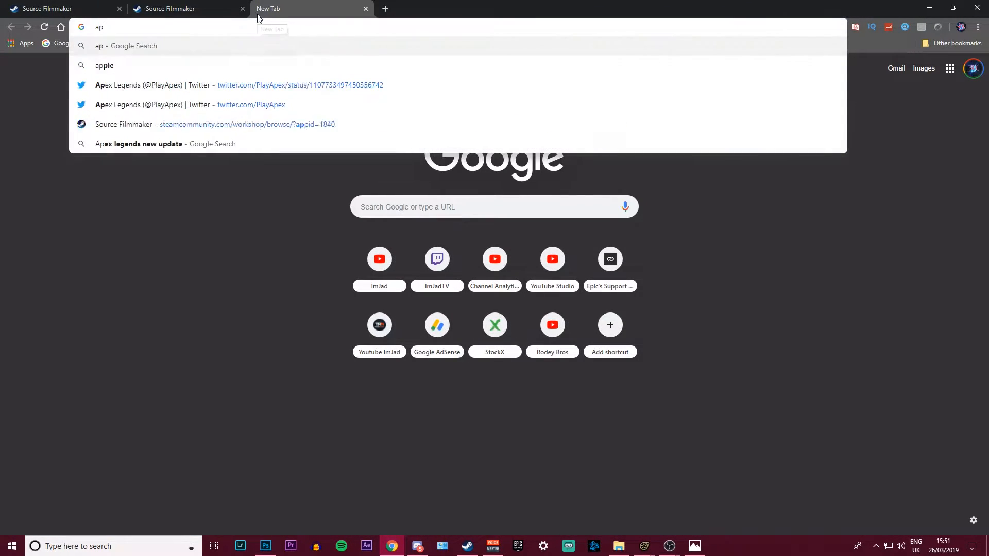
text(ex legendss )
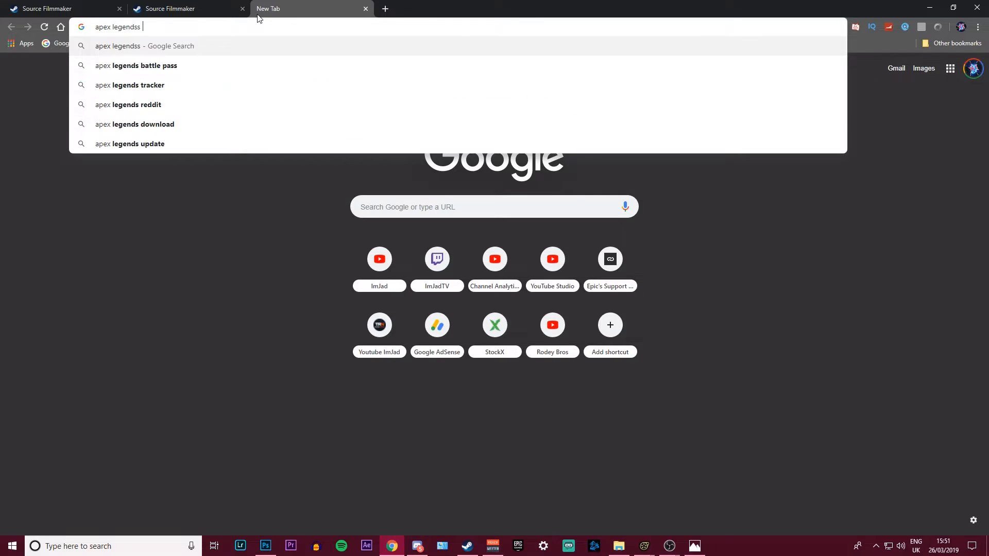
text(cinematic)
key(Return)
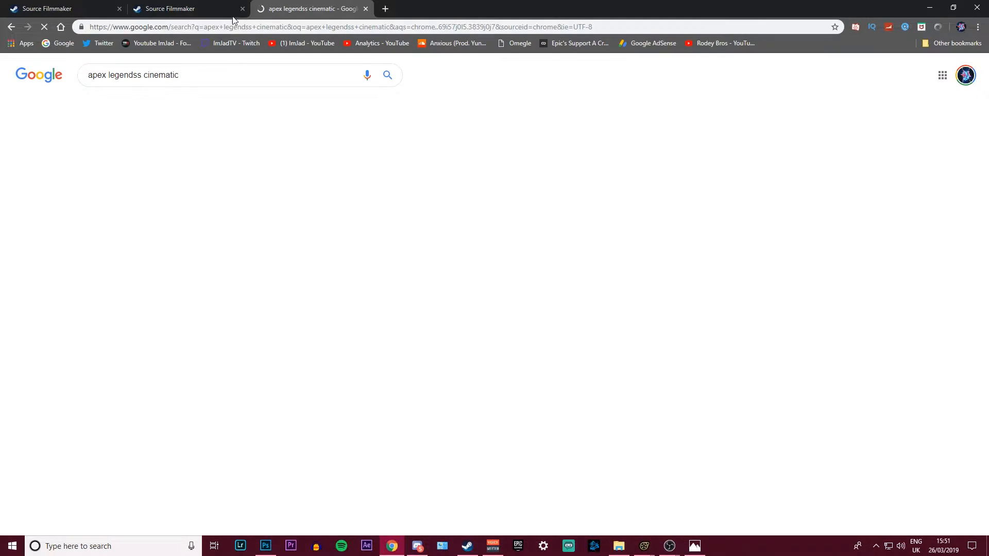
Show the image results for the search and copy the sunlit village still from the Apex Legends Cinematic Pack Trailer
click(131, 107)
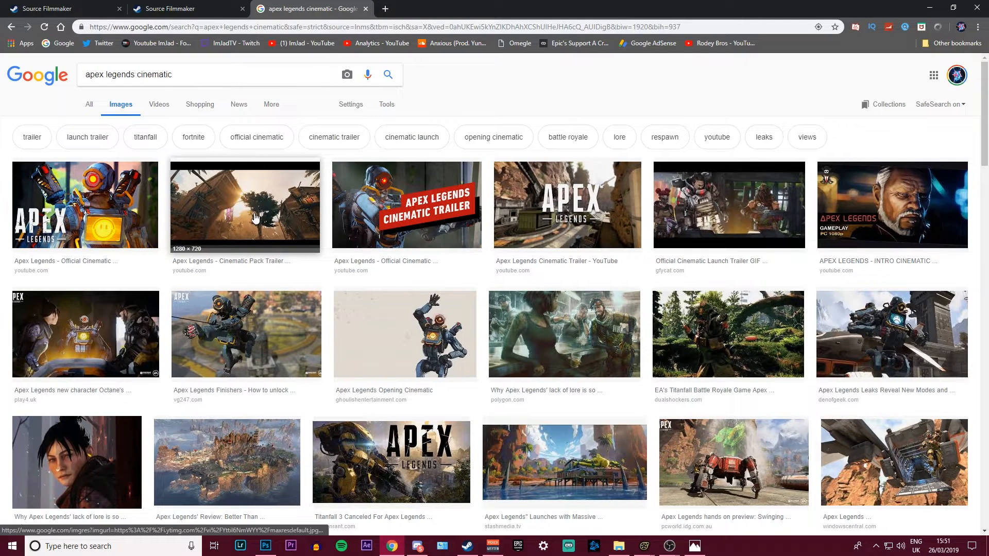
scroll(862, 328, down, 4)
scroll(480, 214, up, 4)
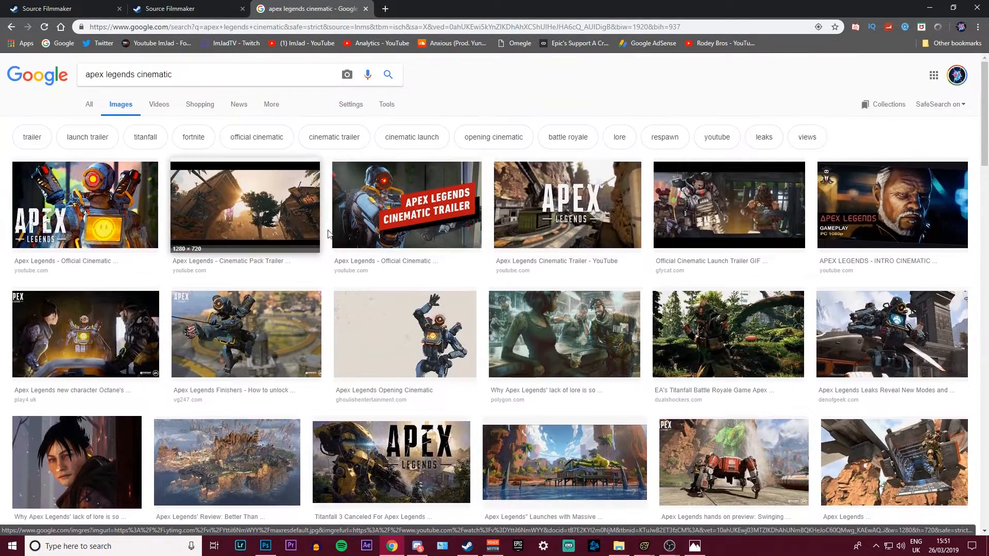
click(264, 217)
right_click(438, 339)
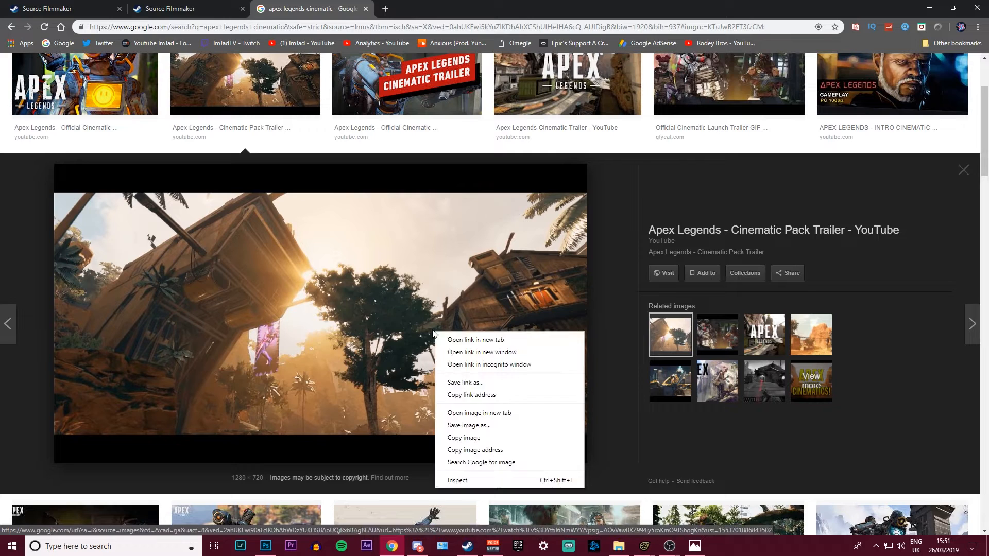
click(492, 437)
Switch to Photoshop, paste the copied still enlarged to about 32.94 by 18.53 in to cover the canvas, and stack it beneath Layer 1
click(270, 546)
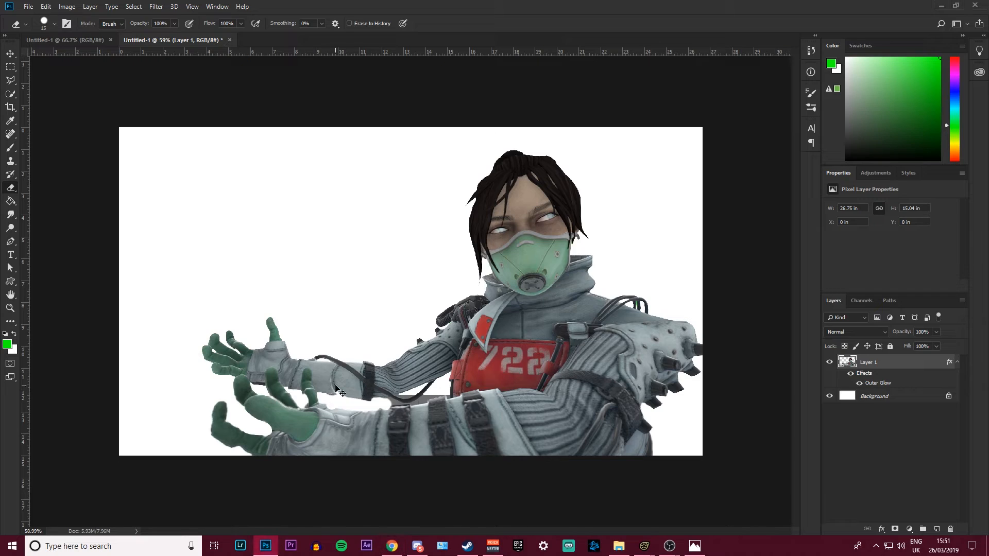
key(ctrl+v)
key(ctrl+t)
drag(605, 183, 752, 99)
shift+drag(216, 401, 68, 484)
drag(229, 411, 239, 394)
shift+drag(760, 481, 795, 500)
key(Return)
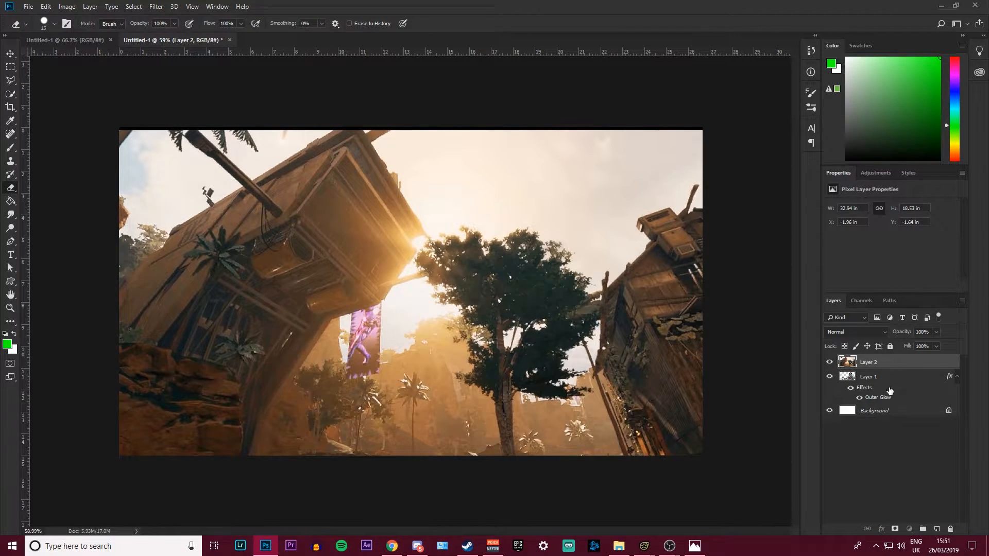
click(890, 410)
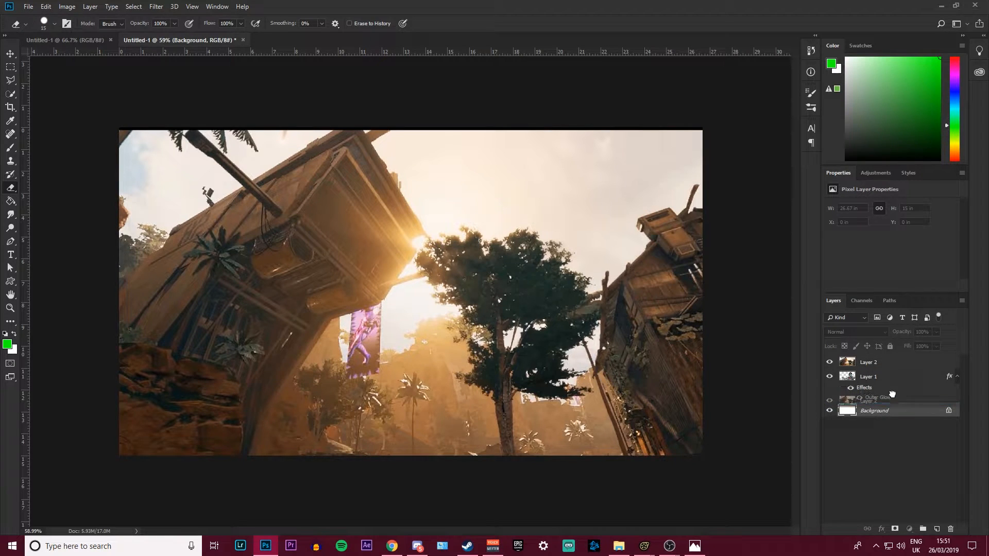
drag(892, 394, 891, 398)
Change Layer 1's Outer Glow color to black and set the glow size to 13 px
click(904, 364)
right_click(885, 367)
click(791, 137)
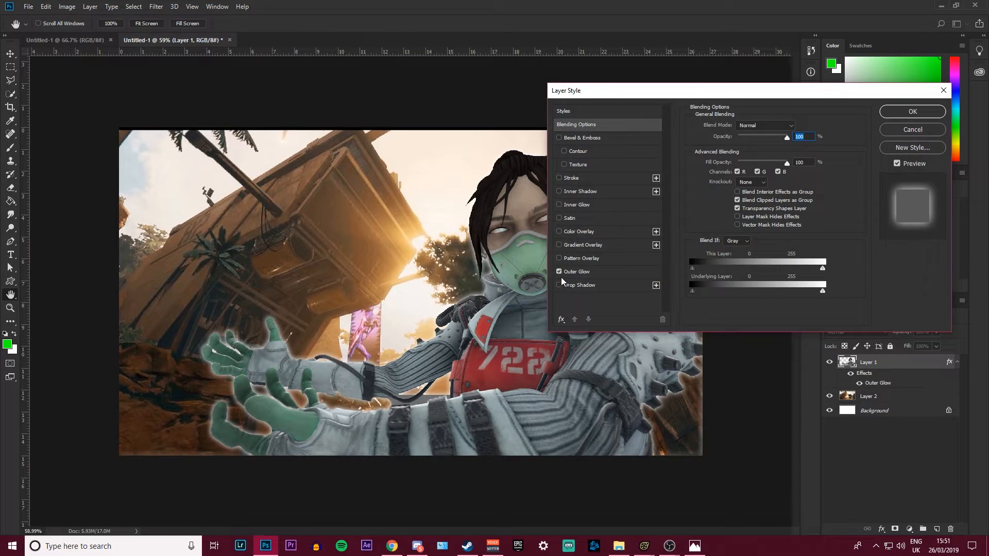
click(576, 272)
click(717, 162)
drag(613, 280, 588, 371)
click(801, 237)
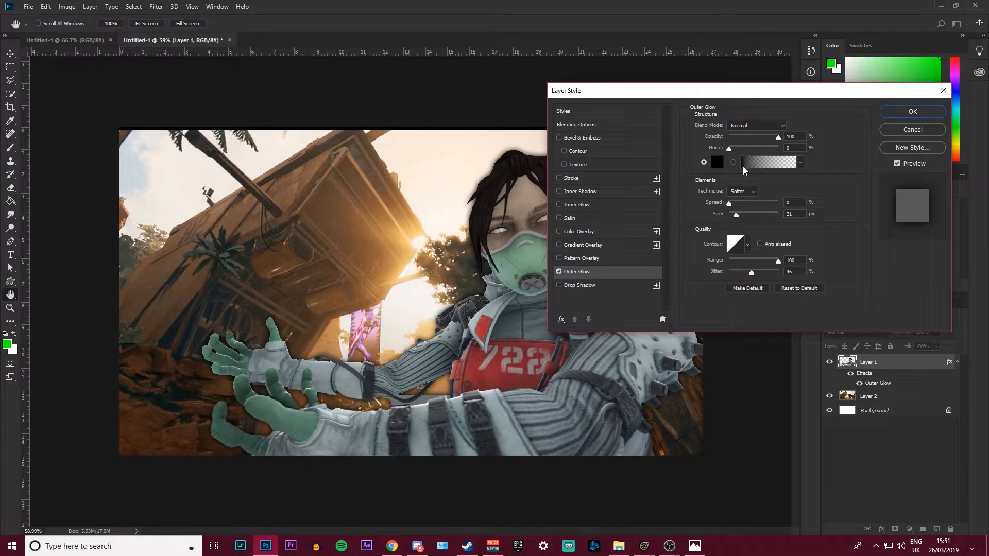
drag(731, 213, 734, 217)
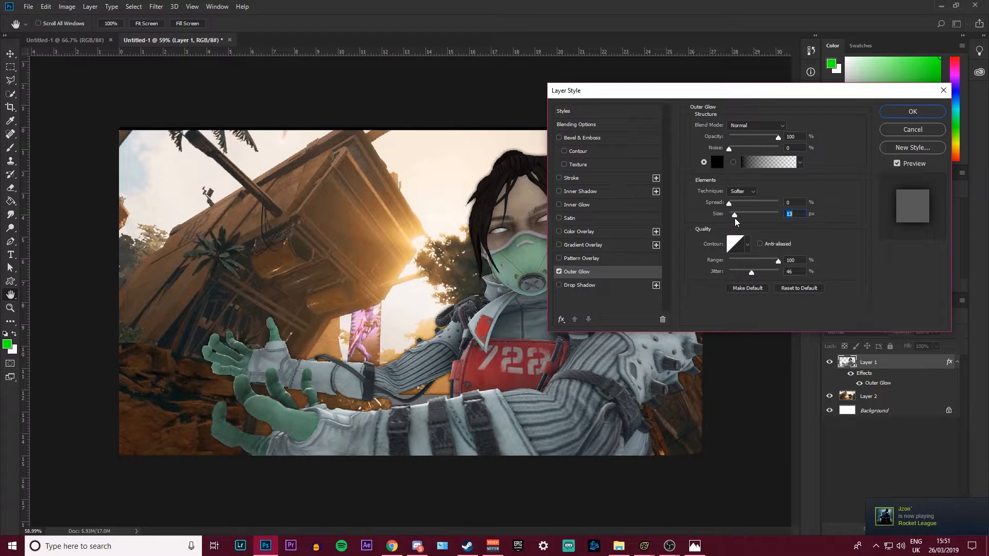
click(912, 111)
Apply Brightness/Contrast to Layer 1 with brightness 40 and contrast 47
click(66, 7)
mouse_move(88, 33)
click(209, 33)
drag(711, 168, 725, 168)
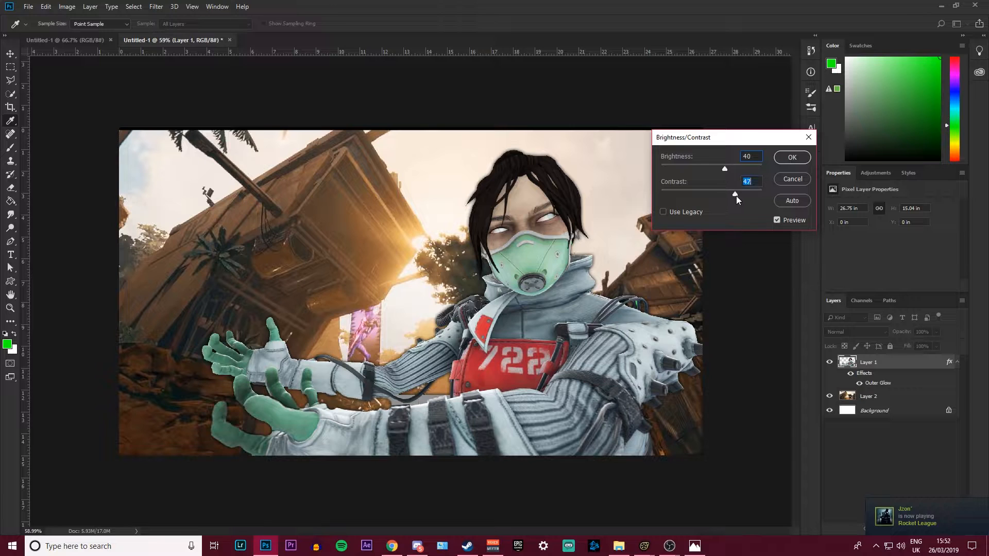
click(792, 157)
key(e)
Apply Levels to Layer 1, raising the black input level slightly and lowering the white input level
click(67, 7)
mouse_move(88, 33)
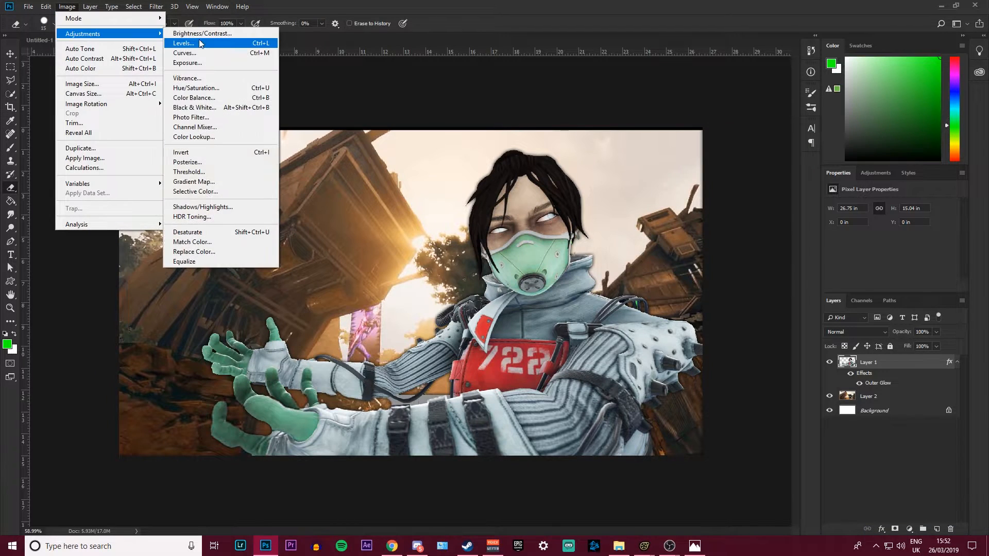
click(211, 49)
drag(99, 138, 106, 138)
drag(230, 138, 212, 137)
click(269, 42)
Apply Brightness/Contrast to Layer 2 with brightness 44 and contrast 52
click(884, 396)
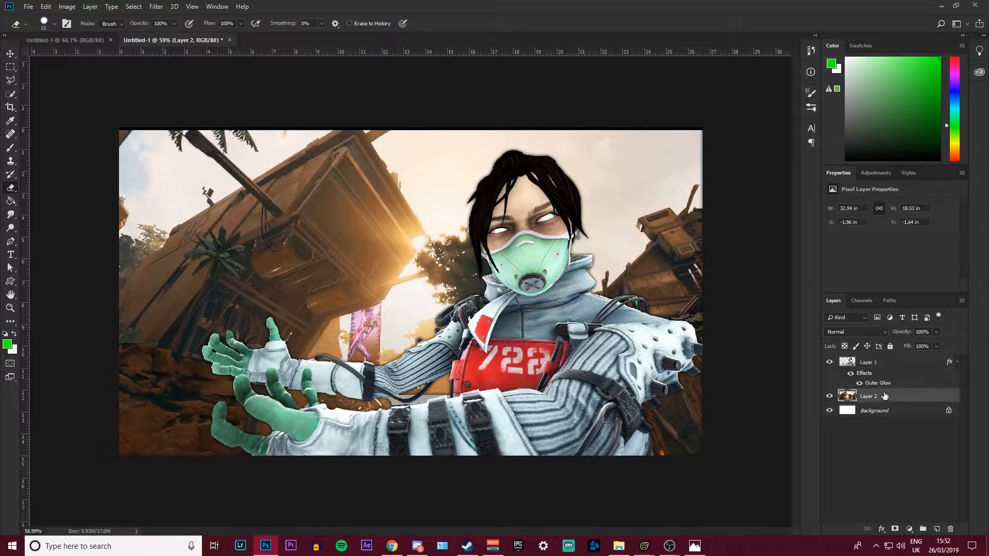
click(67, 6)
mouse_move(82, 28)
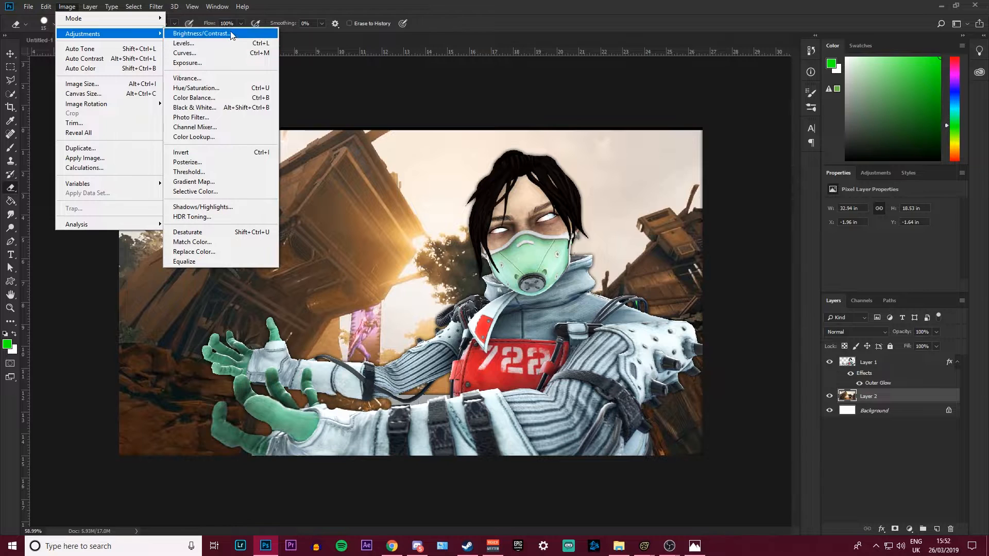
click(247, 33)
drag(711, 169, 726, 168)
drag(727, 184, 738, 185)
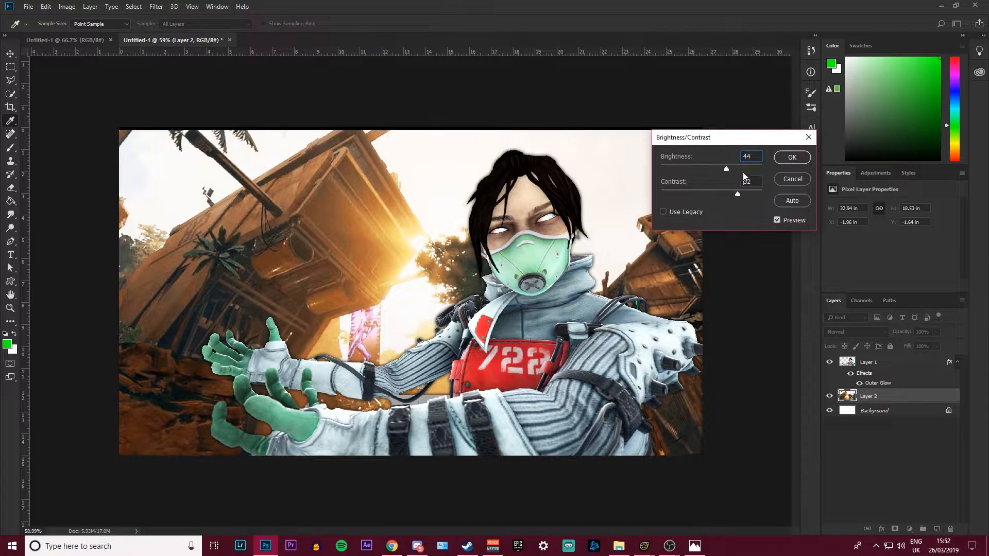
click(791, 157)
key(e)
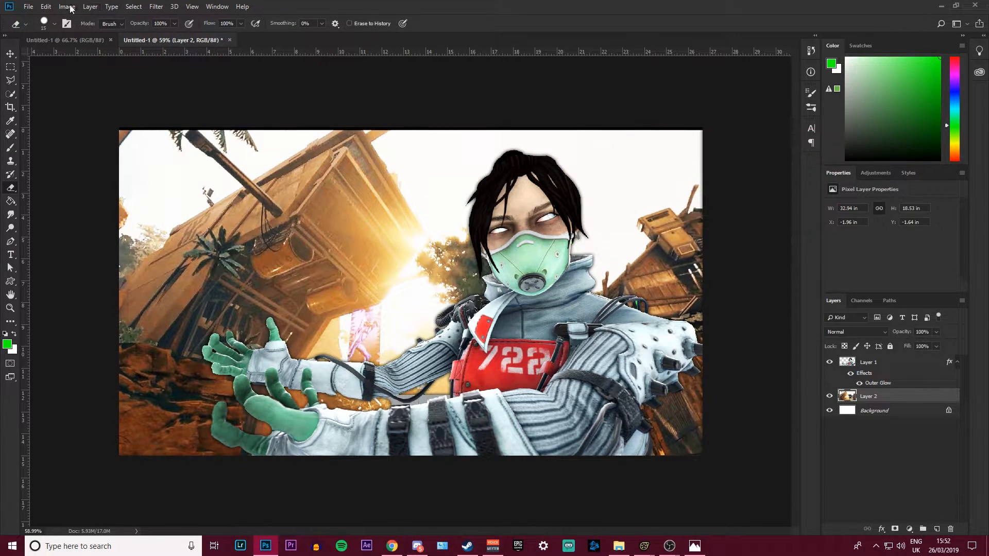
Apply Levels to Layer 2 with a black input level of 12 and a slightly lowered white input level
click(65, 7)
mouse_move(83, 30)
click(247, 42)
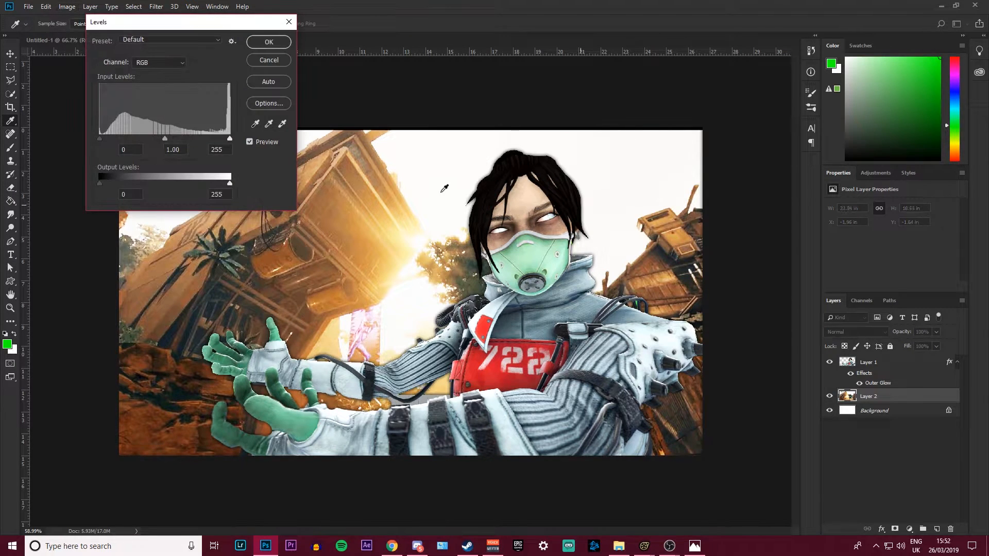
drag(99, 139, 104, 140)
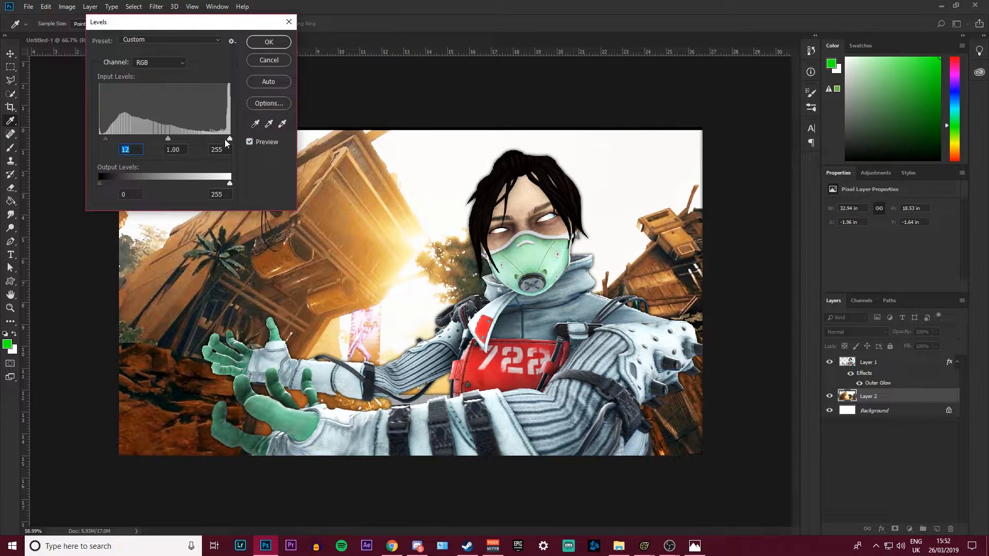
drag(228, 139, 220, 137)
click(283, 42)
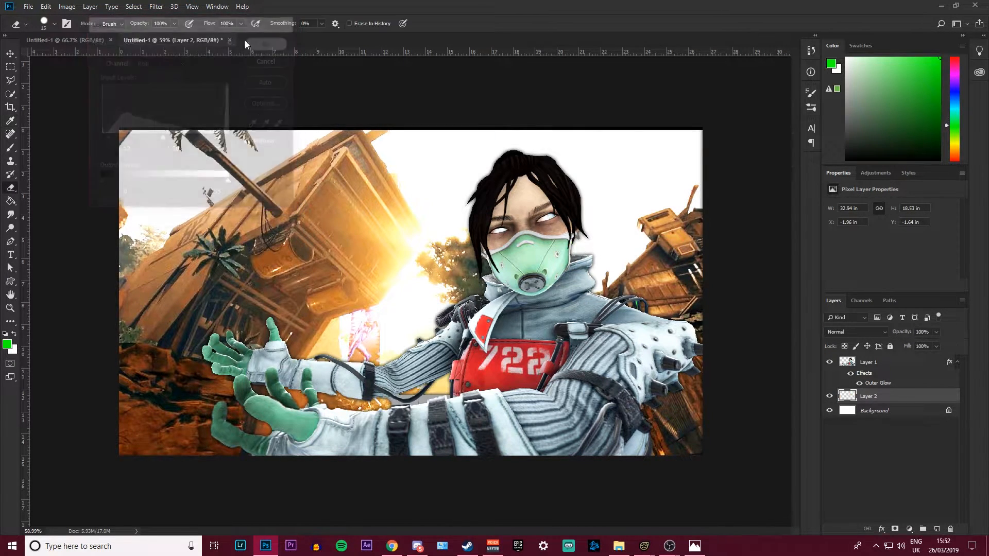
Shift the model slightly to the right and enlarge Layer 2 to about 33.47 by 18.82 in, covering the black strip along the canvas's upper edge
click(10, 53)
drag(538, 317, 565, 317)
click(875, 396)
key(ctrl+t)
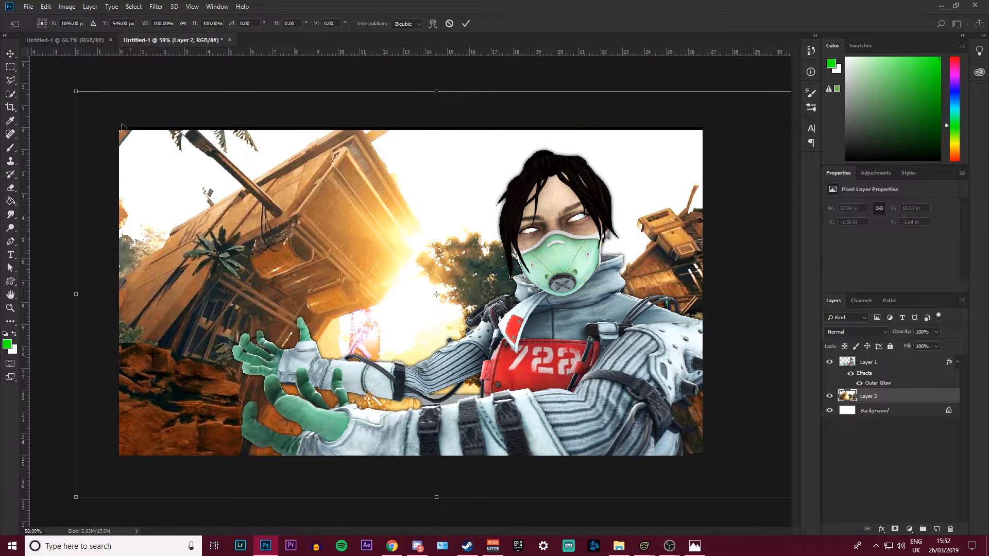
drag(76, 91, 64, 84)
key(Return)
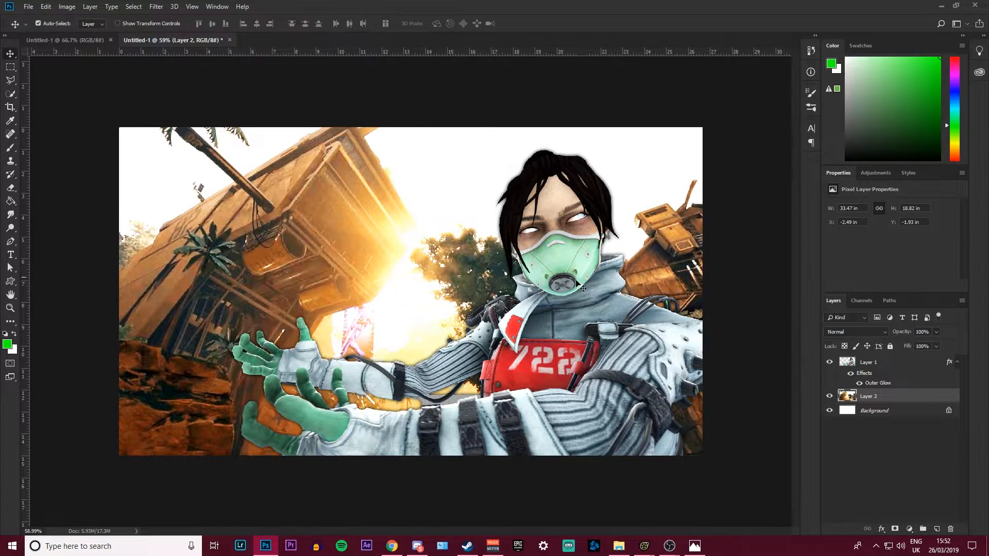
Enlarge the model on Layer 1 to about 29.78 by 16.74 in and reposition it toward the canvas's right side
drag(567, 293, 566, 287)
key(ctrl+t)
shift+drag(149, 451, 107, 474)
drag(431, 394, 435, 375)
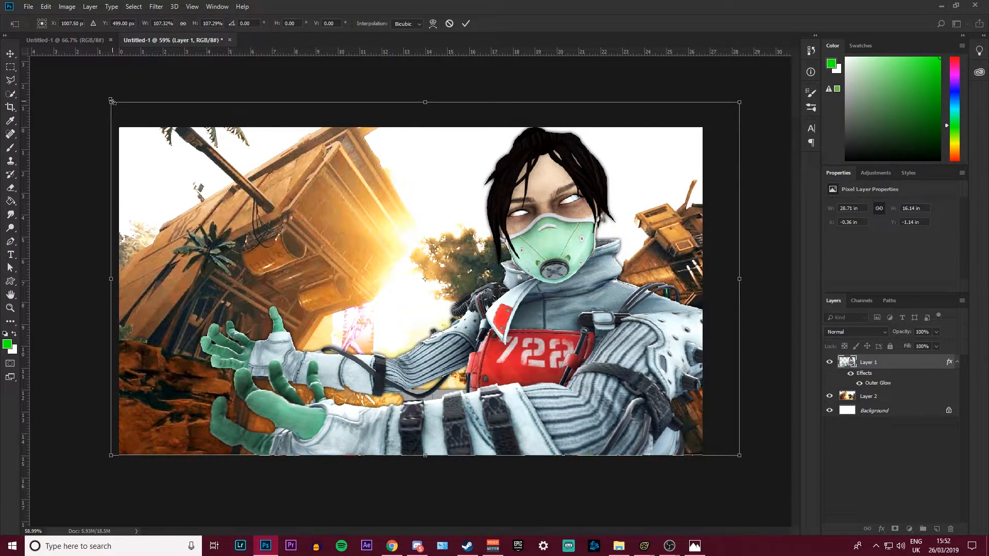
shift+drag(112, 101, 89, 90)
drag(479, 264, 518, 274)
key(Return)
Add a paragraph text box about 14.78 by 9.12 in over the building, reading "HOW TO CREATE 3D MODELS IN APEX LEG"
click(10, 253)
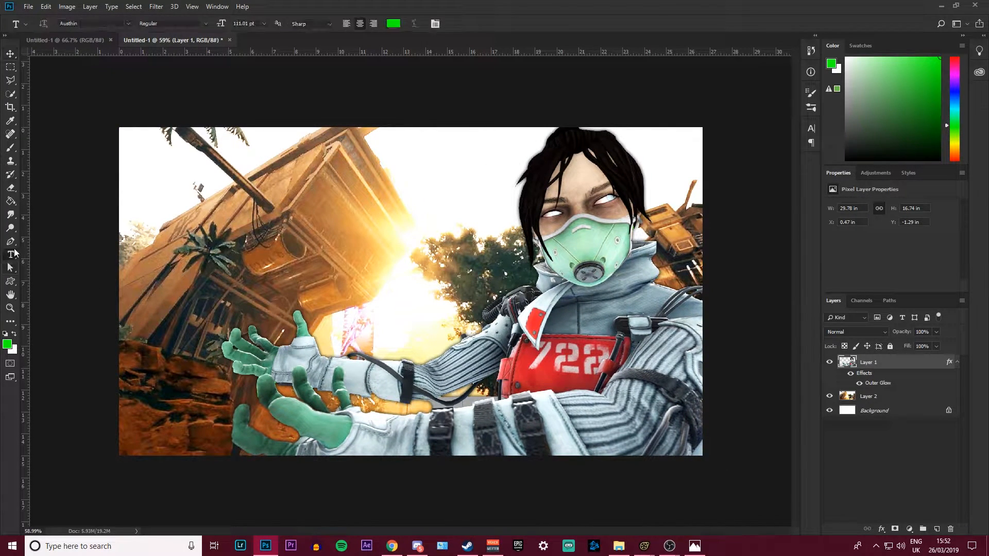
drag(144, 147, 468, 346)
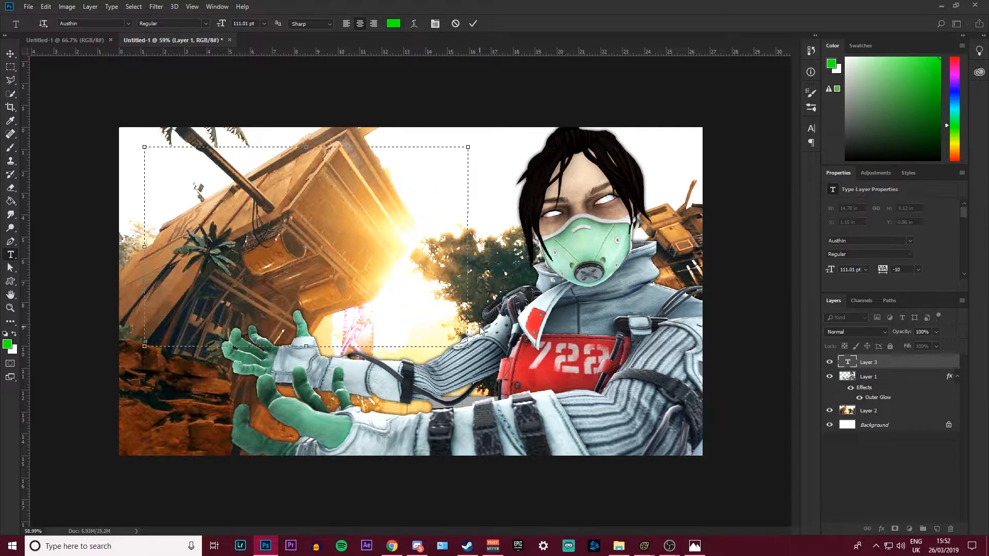
text(HOW TO CTR)
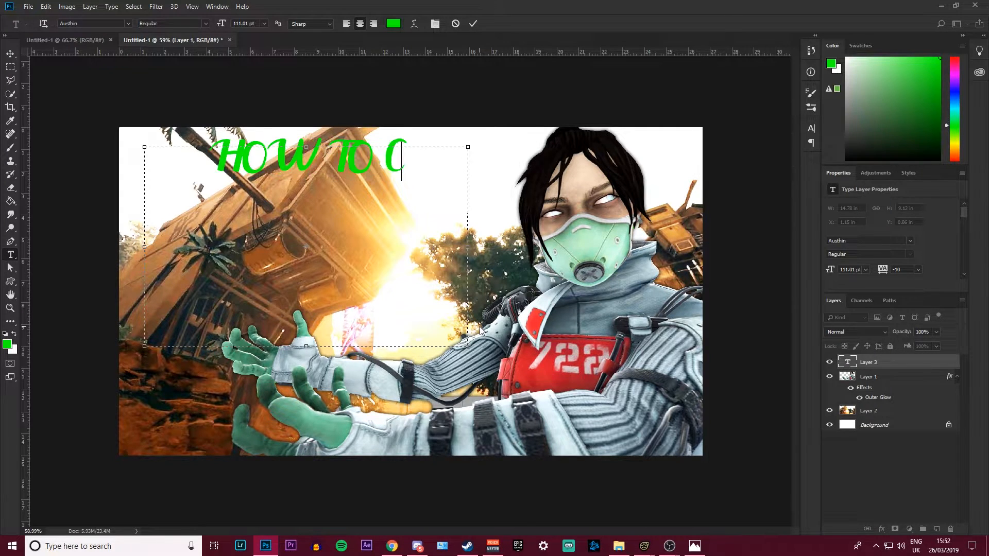
key(BackSpace)
key(BackSpace)
text(REATR)
key(BackSpace)
text(E 3D)
key(BackSpace)
text(D MODELS IN APEX LEGDN)
key(BackSpace)
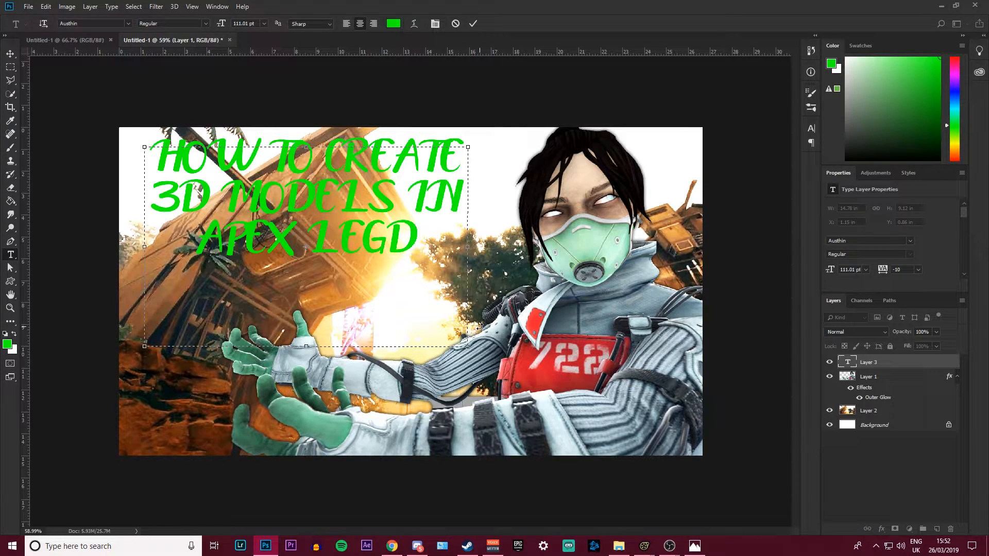
Replace the title's ending after "3D MODELS" with "FOR APEX LEGENDS"
key(BackSpace)
key(BackSpace)
key(BackSpace)
key(BackSpace)
key(BackSpace)
key(BackSpace)
key(BackSpace)
key(BackSpace)
key(BackSpace)
key(BackSpace)
key(BackSpace)
key(BackSpace)
key(BackSpace)
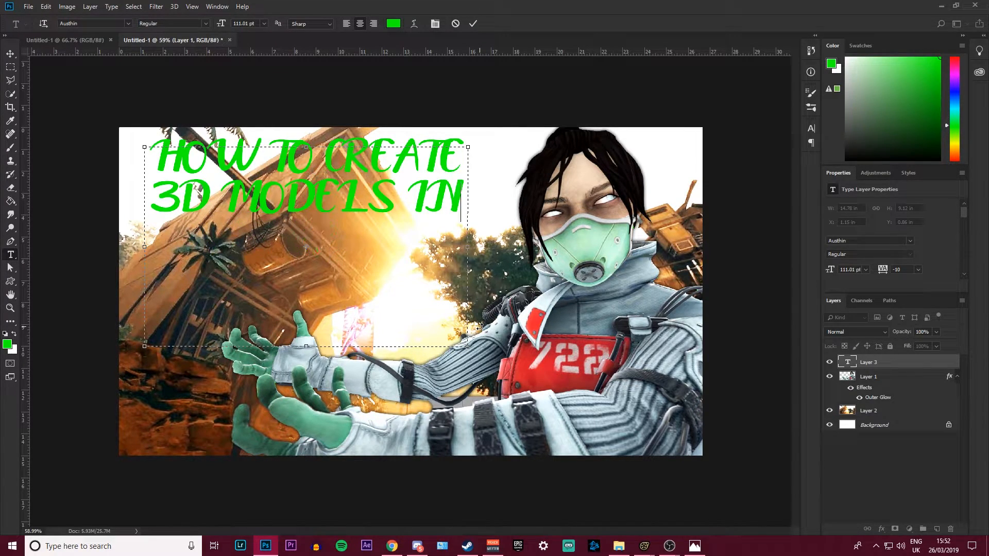
text(FOR APEX LEGEN)
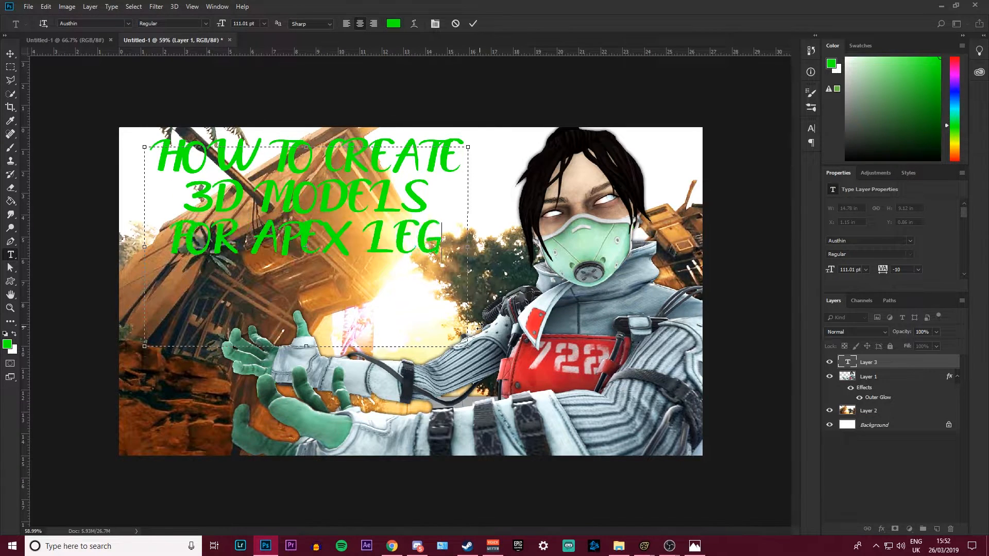
key(BackSpace)
text(MD)
key(BackSpace)
key(BackSpace)
text(NDS)
Set the whole title to Burbank Big Condensed Black at 92.01 pt and move it slightly lower on the canvas
key(ctrl+a)
drag(221, 24, 211, 25)
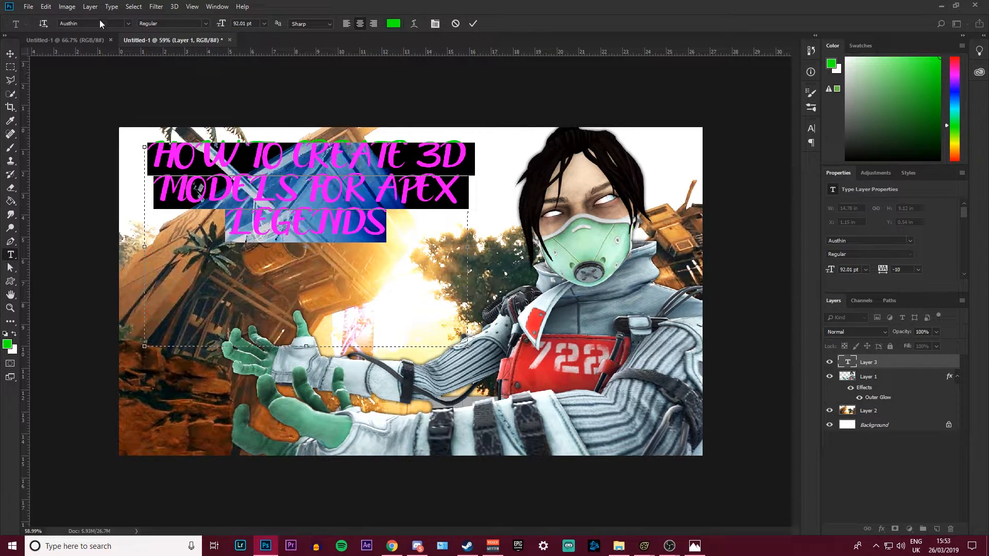
click(129, 23)
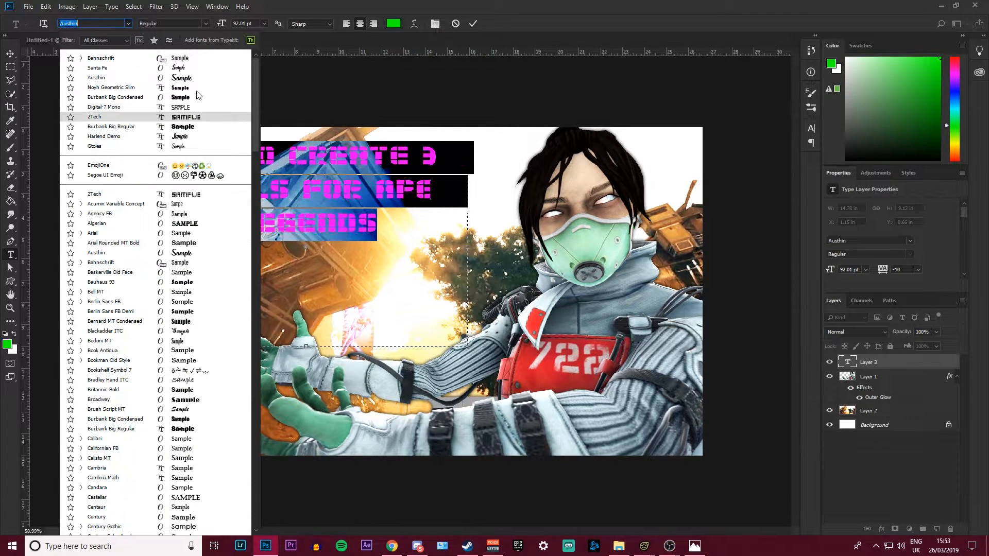
click(196, 97)
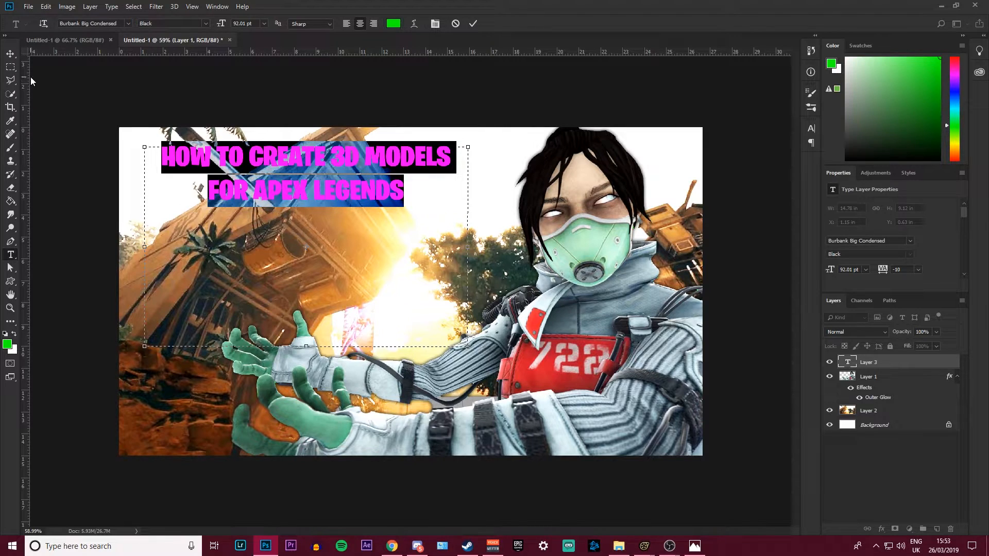
click(10, 53)
drag(335, 162, 340, 195)
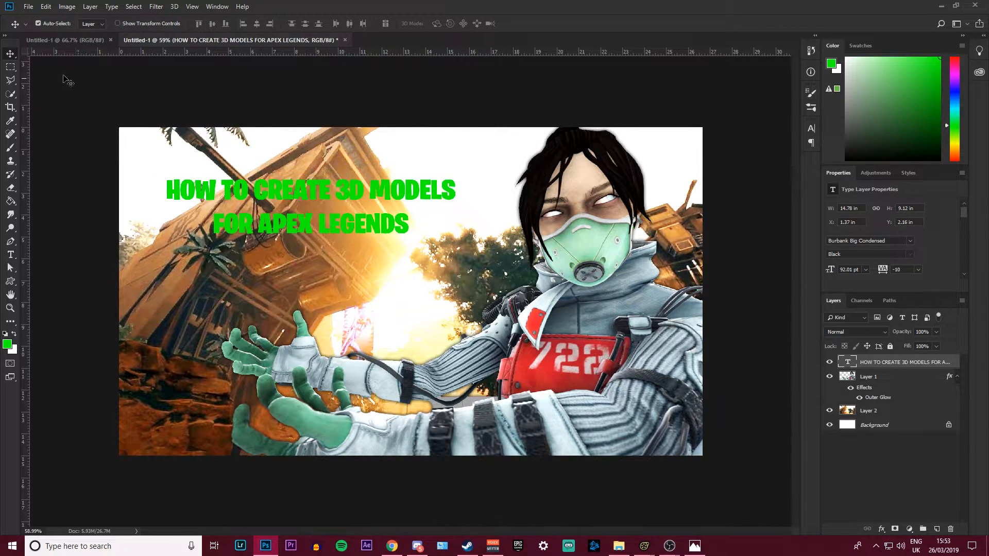
Enlarge all of the title text to 158.01 pt
click(10, 254)
click(156, 228)
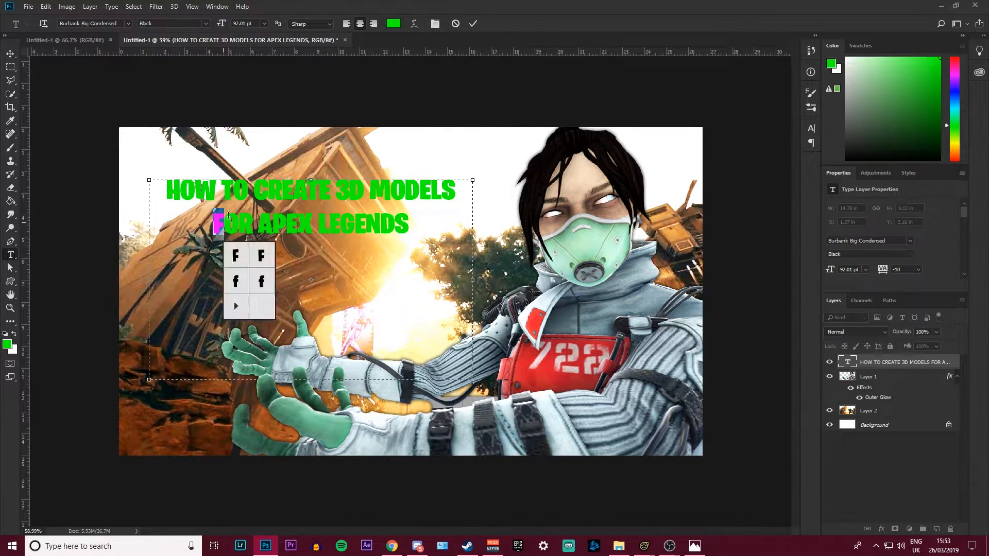
key(ctrl+a)
click(245, 23)
scroll(250, 26, up, 8)
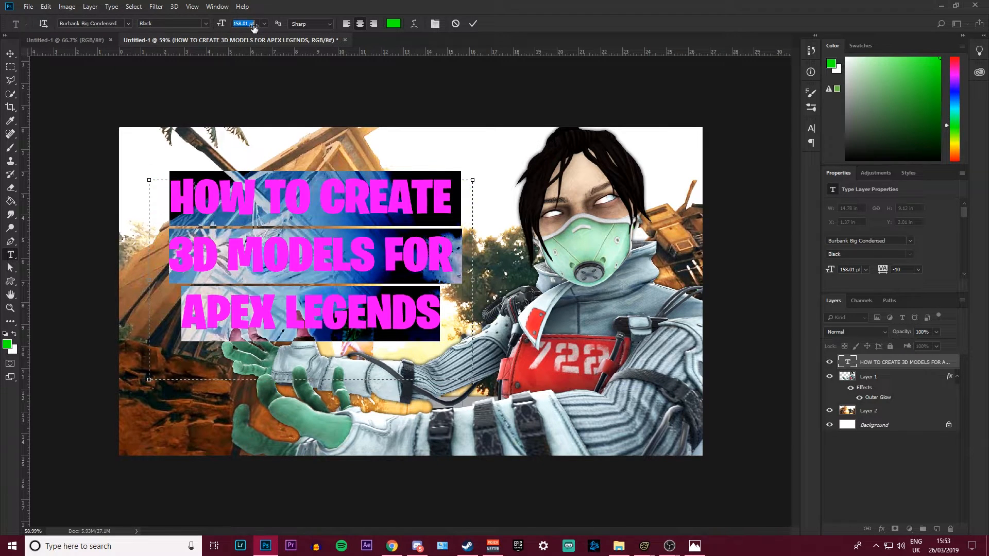
Rasterize the title's text layer
click(10, 54)
right_click(894, 360)
click(796, 233)
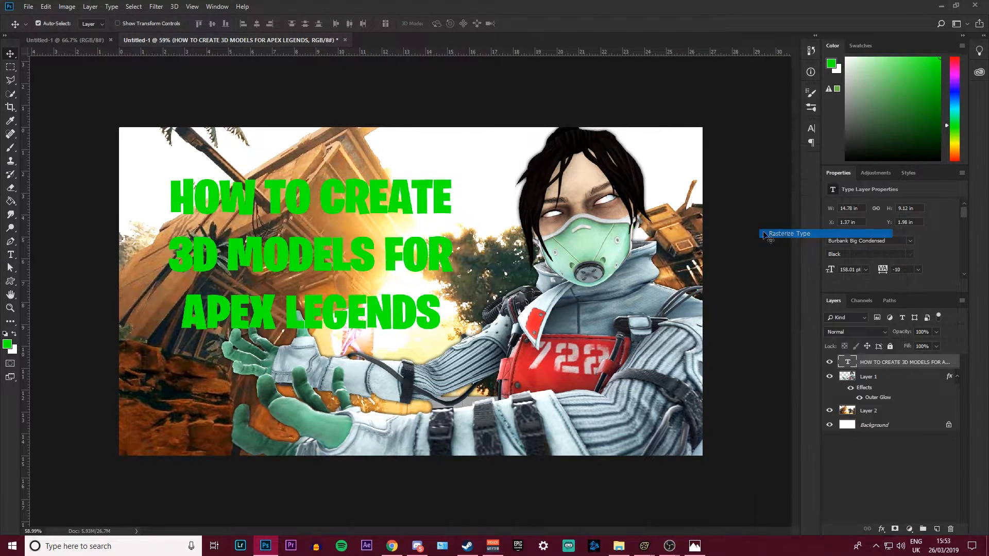
Cut the "HOW TO CREATE" line out of the rasterized title onto its own layer
click(10, 69)
drag(153, 168, 458, 222)
right_click(406, 209)
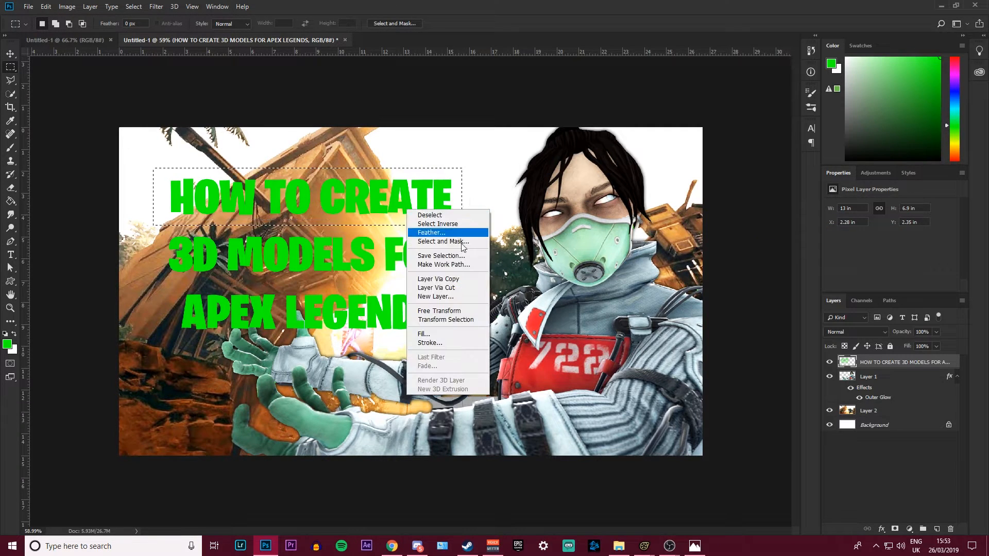
click(438, 283)
Cut the "3D MODELS FOR" line out of the rasterized title layer onto its own layer
drag(475, 278, 466, 281)
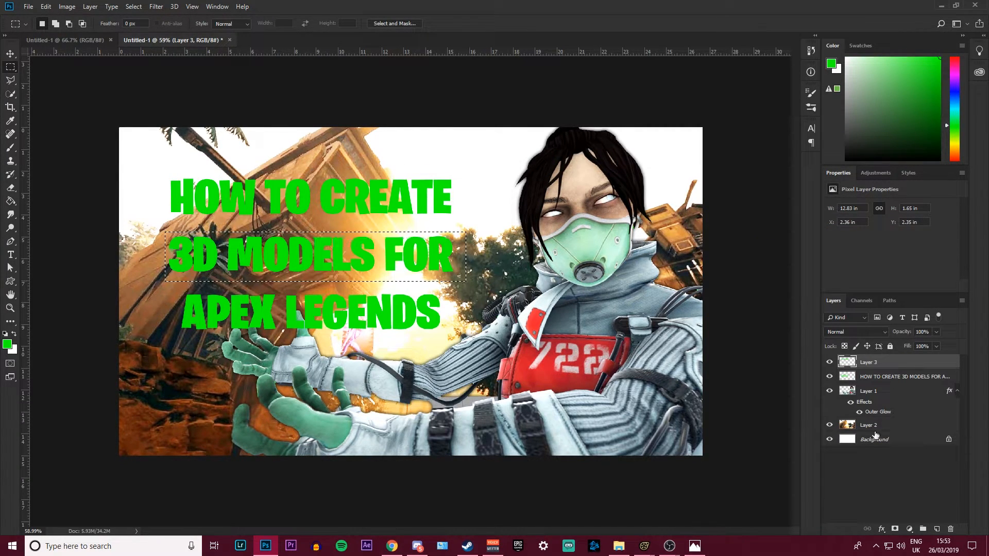
key(alt+[)
right_click(382, 264)
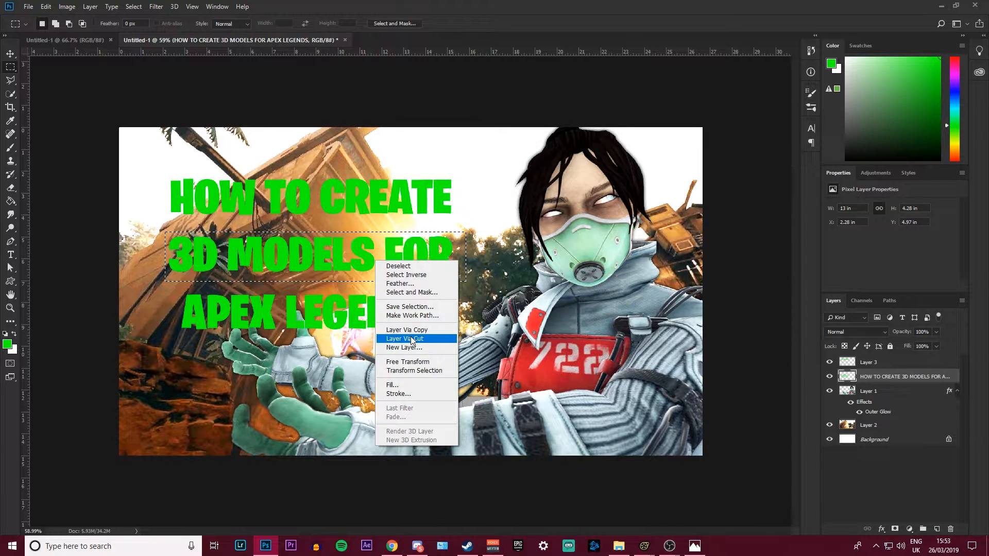
click(412, 339)
Hide the rulers and move "3D MODELS FOR" up close beneath the first line, sized about 12.82 by 1.61 in
key(ctrl+r)
key(ctrl+t)
drag(403, 255, 404, 240)
shift+drag(444, 249, 447, 251)
drag(432, 244, 433, 238)
key(Return)
Move "APEX LEGENDS" up beneath the second line and enlarge it to about 12.86 by 1.76 in, matching the other lines' width
click(10, 54)
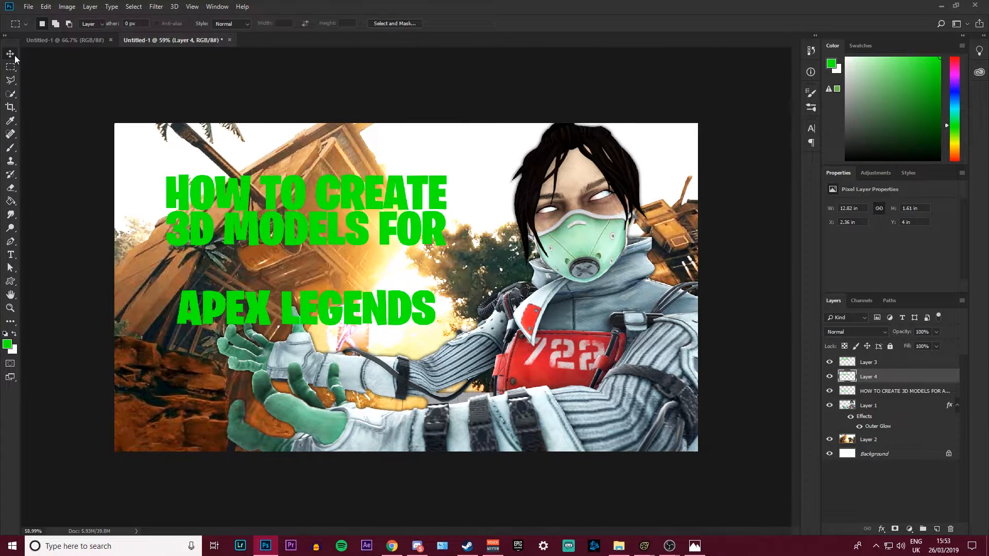
drag(231, 303, 215, 261)
key(ctrl+t)
drag(422, 284, 446, 286)
key(Return)
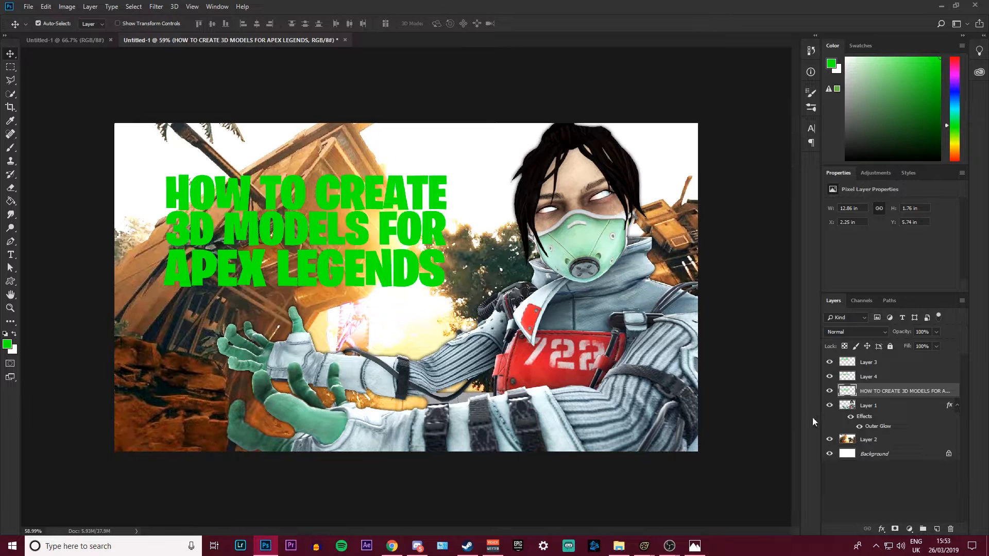
shift+click(871, 362)
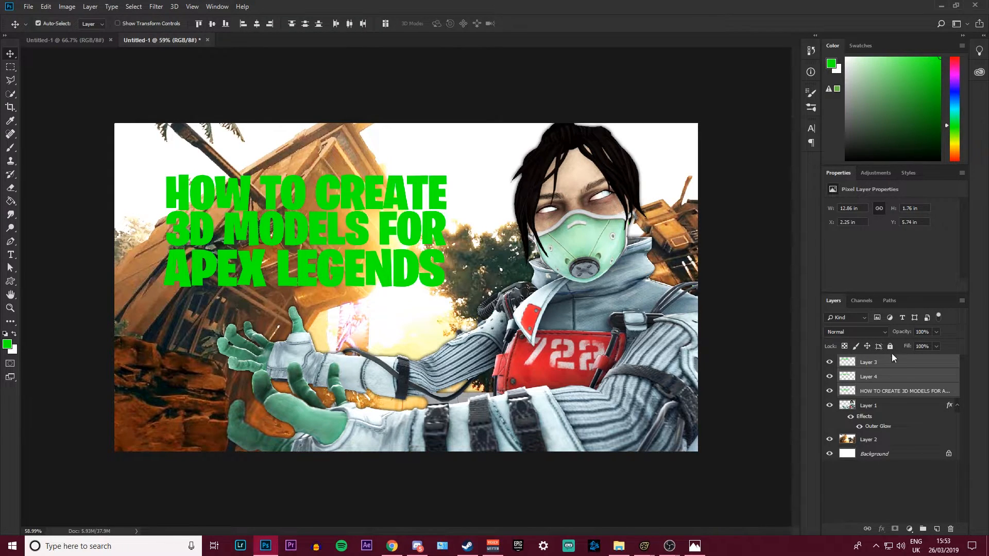
right_click(900, 373)
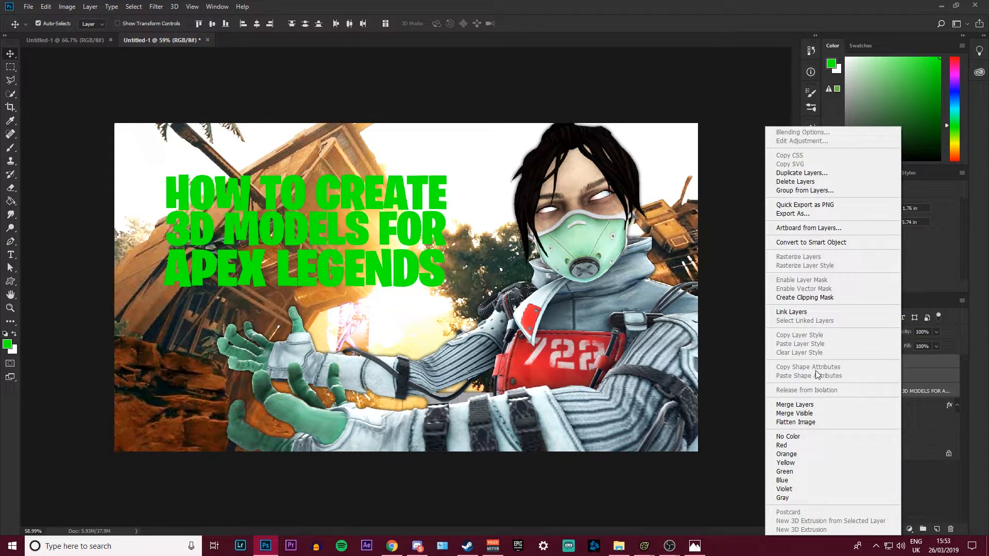
click(925, 357)
Add Drop Shadow and Color Overlay effects to the "HOW TO CREATE" layer
click(919, 362)
right_click(906, 362)
click(807, 110)
right_click(902, 365)
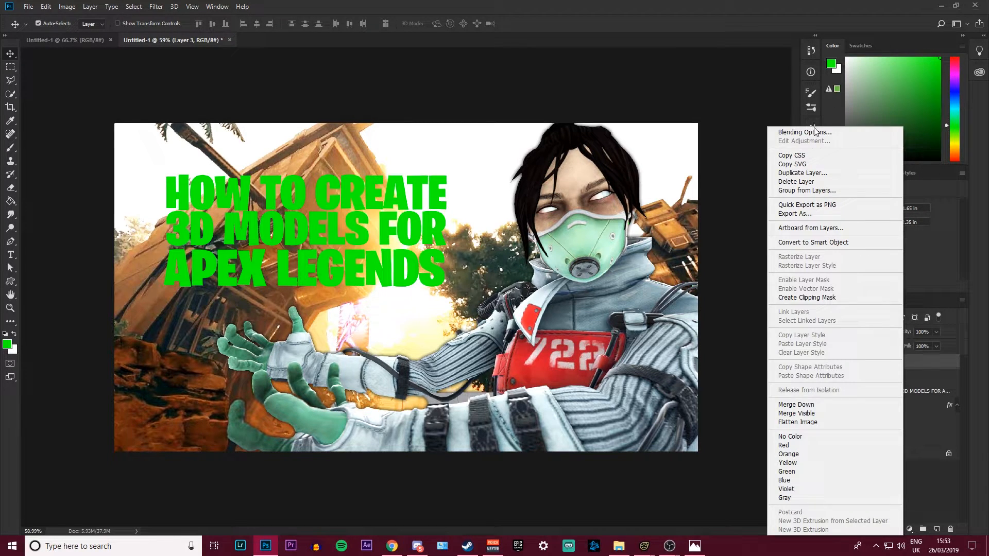
click(814, 132)
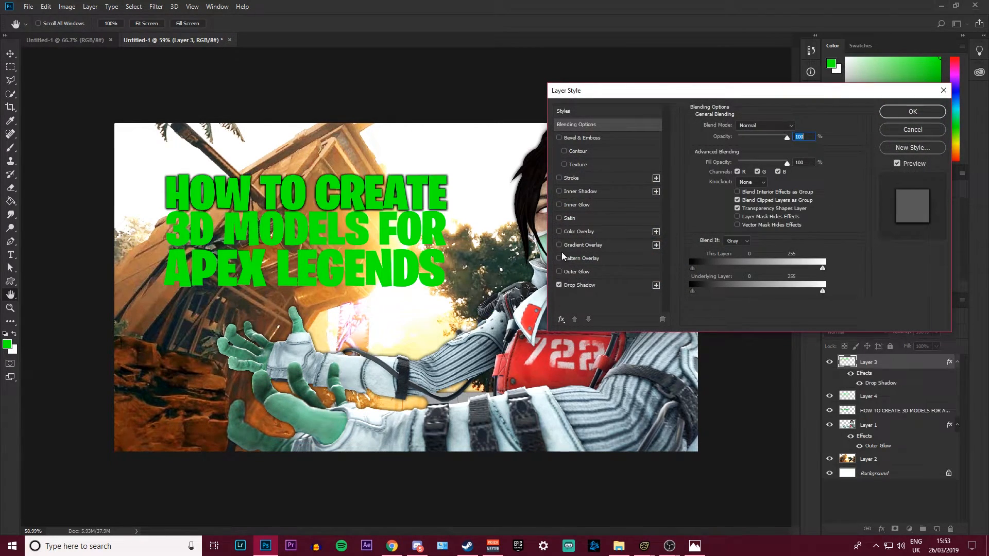
click(560, 232)
Try white as the drop shadow colour on the "HOW TO CREATE" layer and return it to black (000000)
click(579, 285)
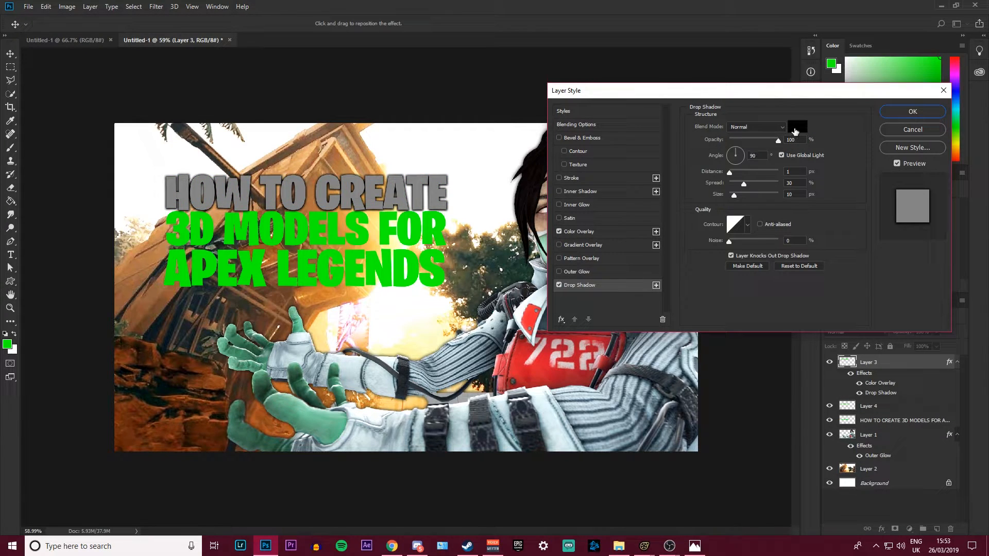
click(796, 126)
click(587, 240)
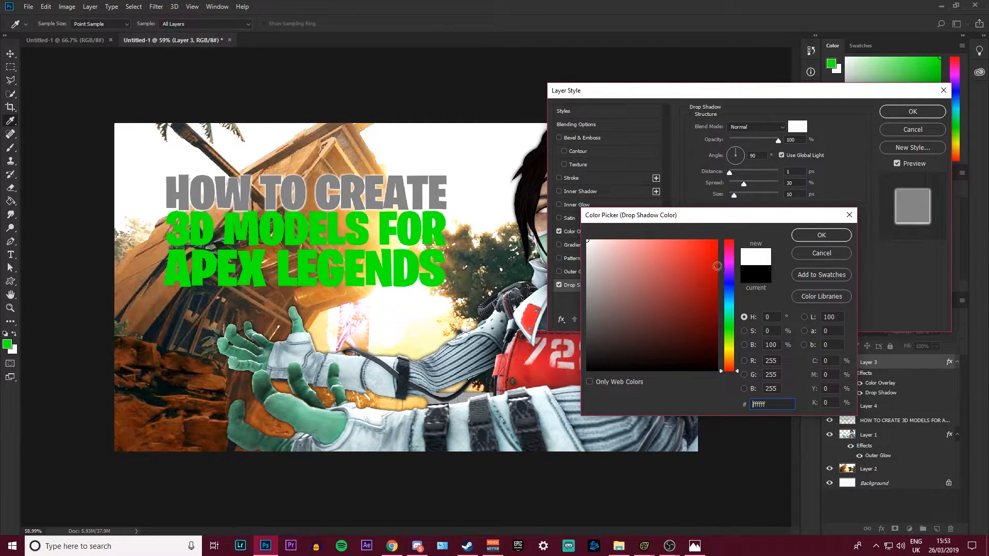
click(587, 371)
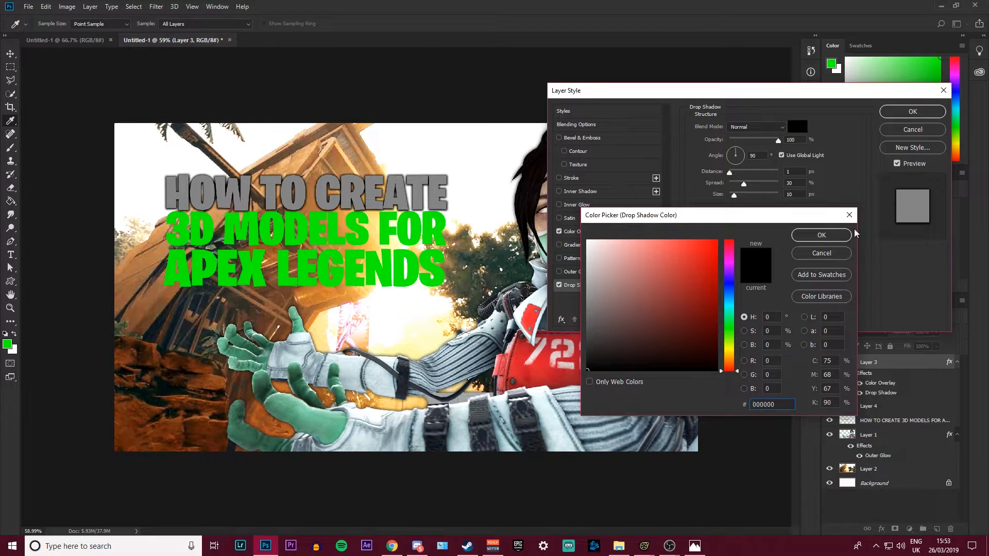
click(831, 236)
Make the "HOW TO CREATE" overlay colour white, slightly increase its drop shadow distance, and apply the layer style
click(578, 232)
click(797, 126)
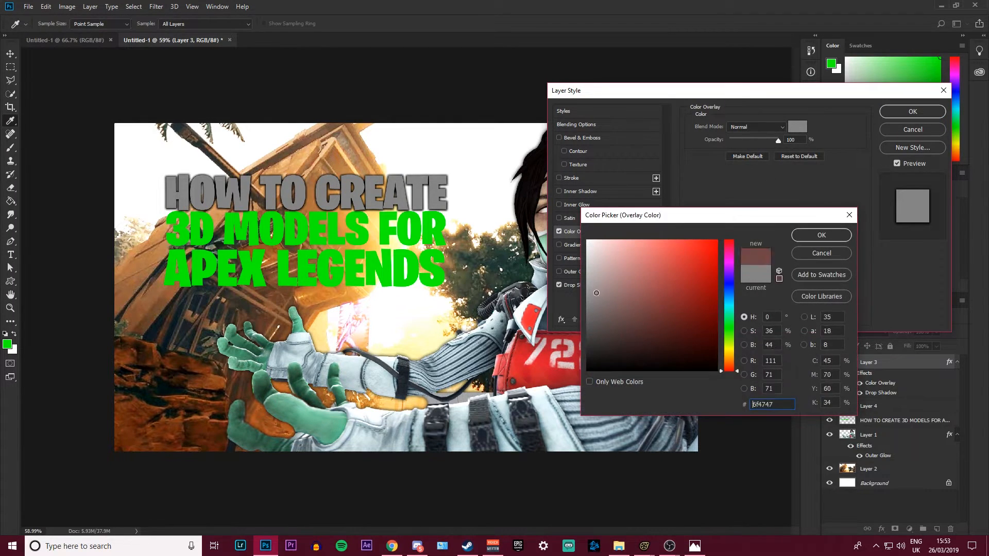
click(586, 240)
click(834, 232)
click(607, 285)
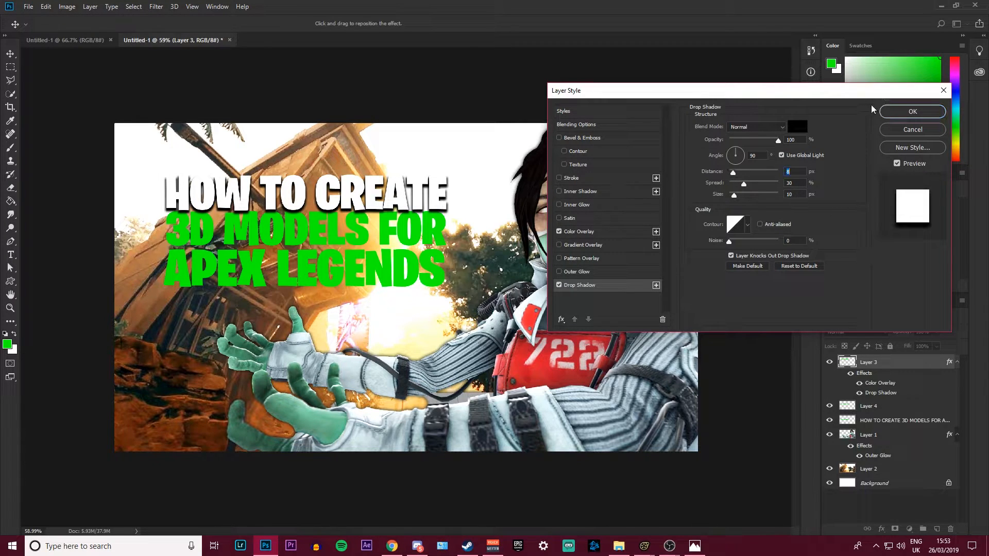
click(912, 111)
Add a white (ffffff) Color Overlay to the "3D MODELS FOR" layer
right_click(885, 407)
click(792, 131)
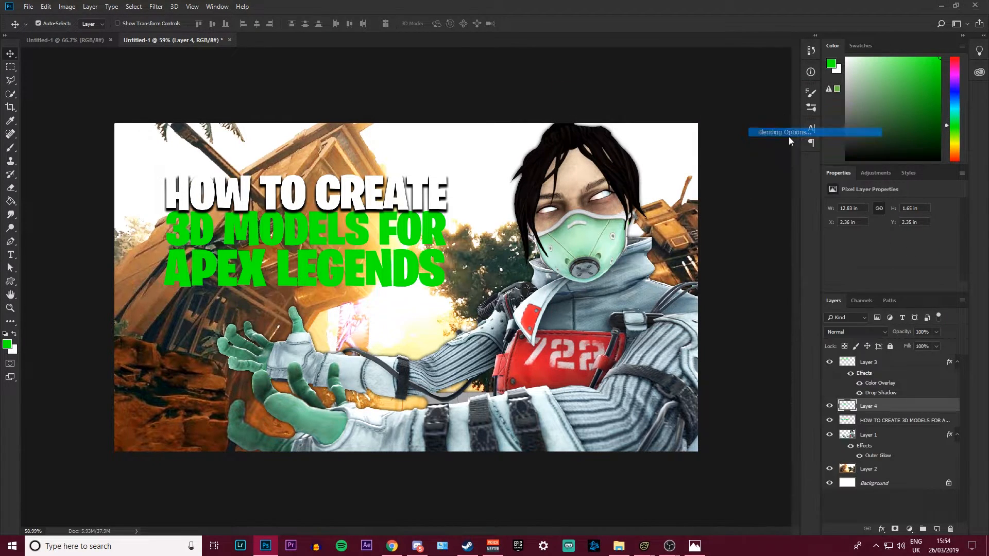
click(559, 231)
click(577, 231)
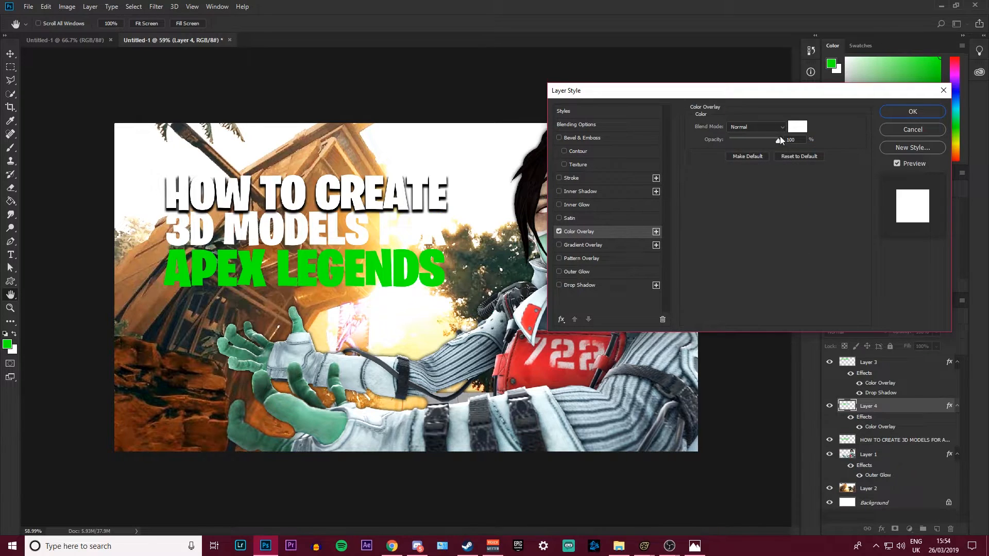
click(797, 127)
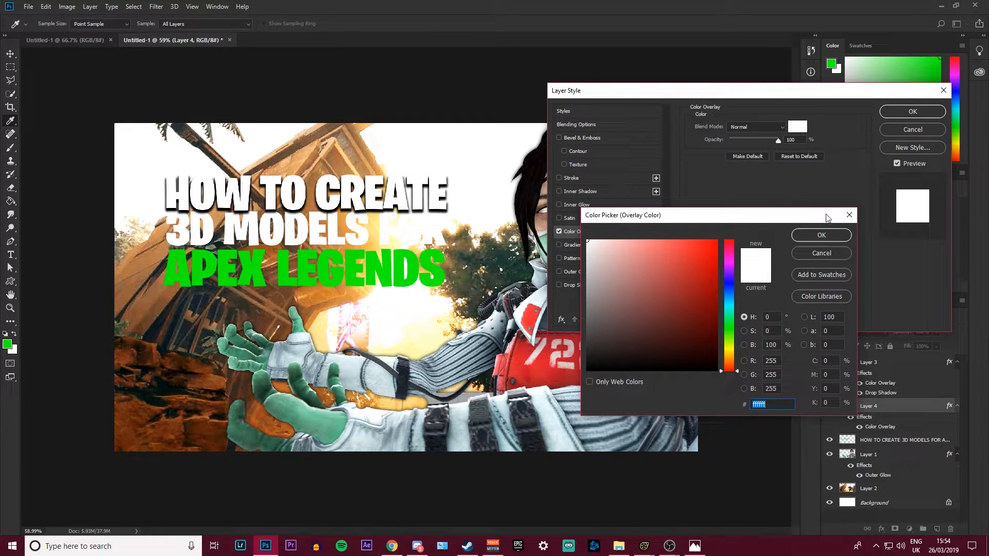
click(821, 234)
Replace the Color Overlay on "3D MODELS FOR" with a linear Orange, Yellow, Orange Gradient Overlay at 122% scale
click(559, 245)
click(558, 232)
click(582, 245)
click(741, 163)
click(750, 149)
click(776, 67)
click(903, 68)
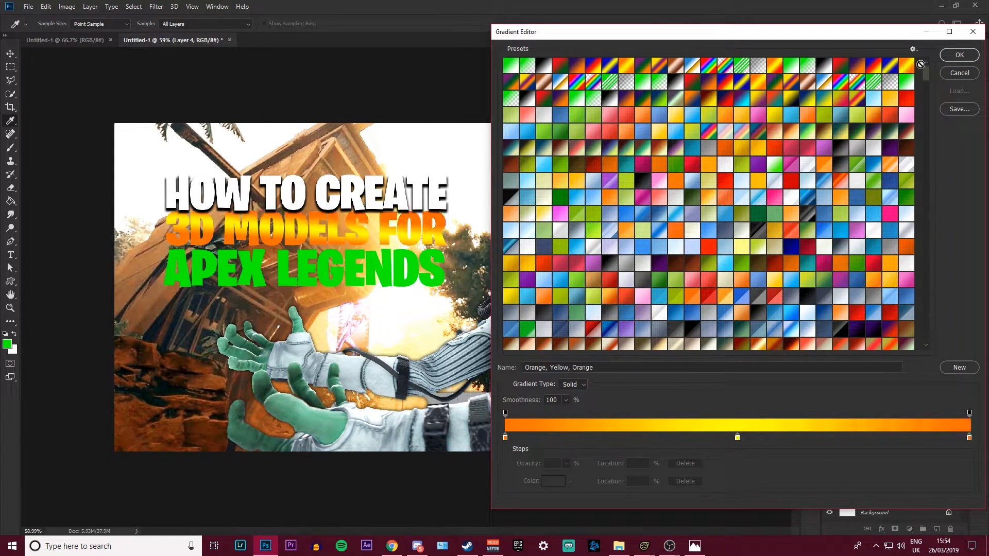
click(958, 55)
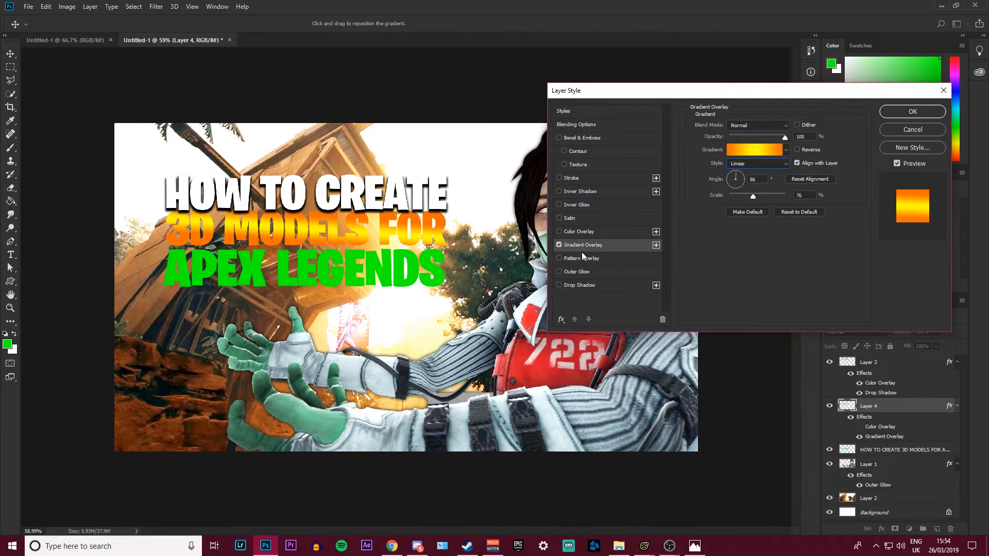
drag(765, 195, 772, 194)
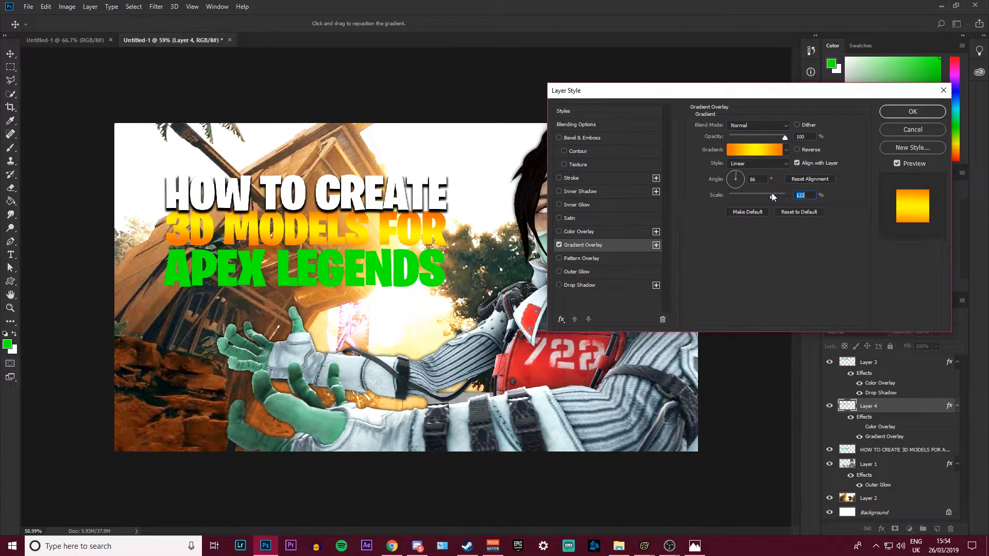
Add a Drop Shadow and a Stroke to the "3D MODELS FOR" layer and apply the layer style
click(559, 285)
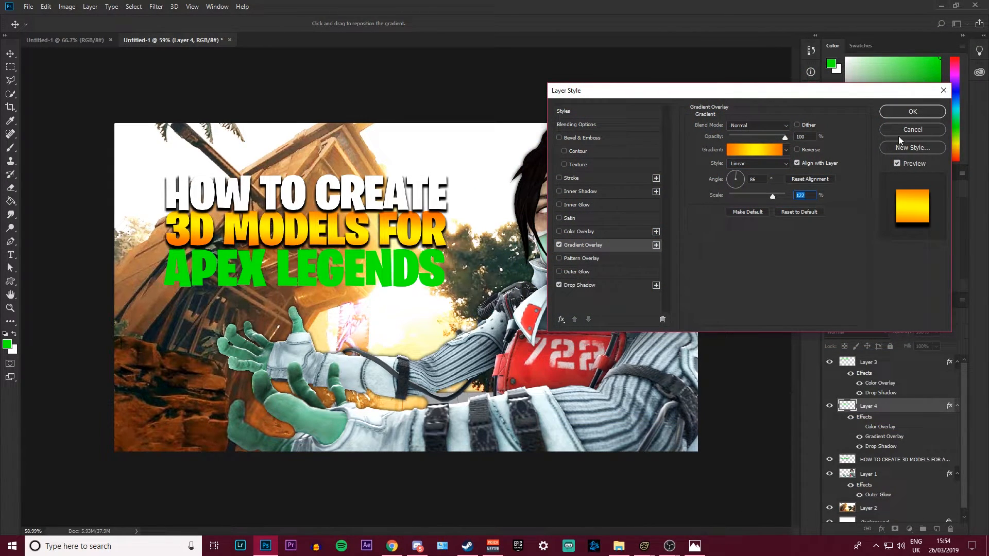
click(559, 178)
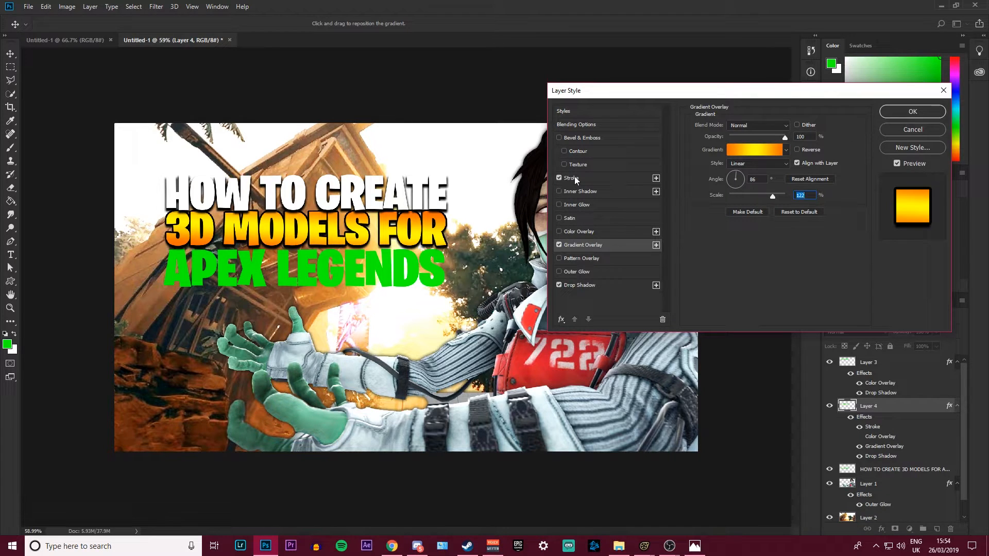
click(912, 111)
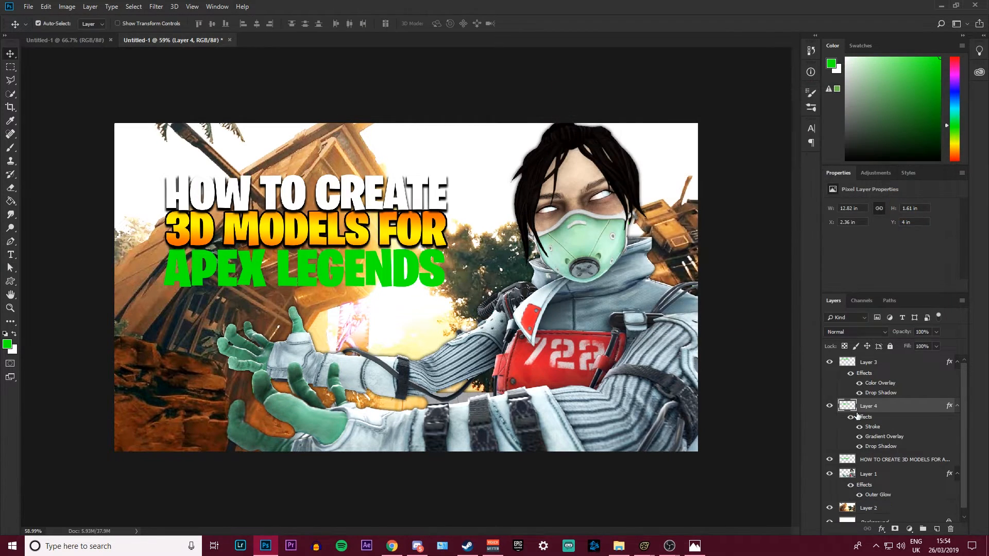
Add a black 5 px outside Stroke to the "HOW TO CREATE" layer and apply the layer style
right_click(884, 363)
click(793, 132)
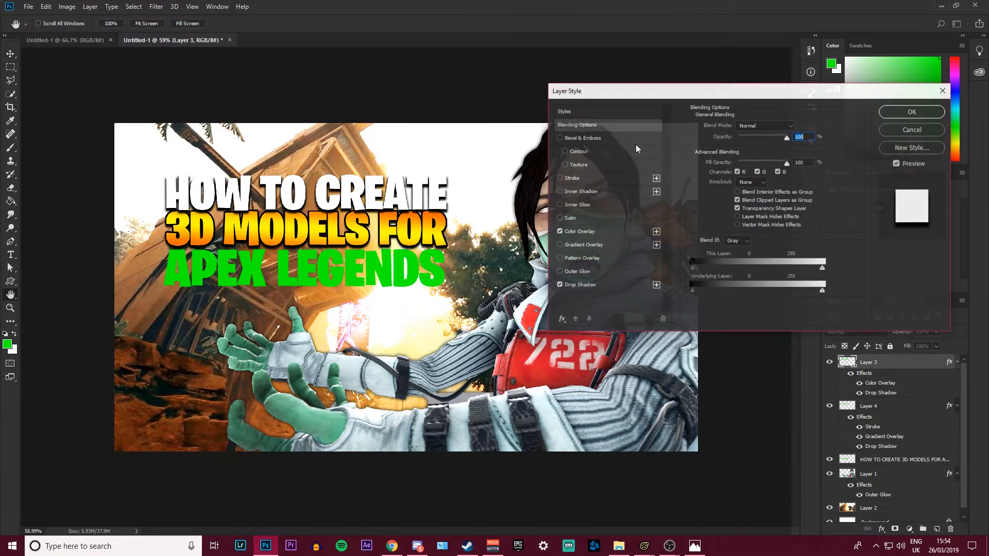
click(560, 179)
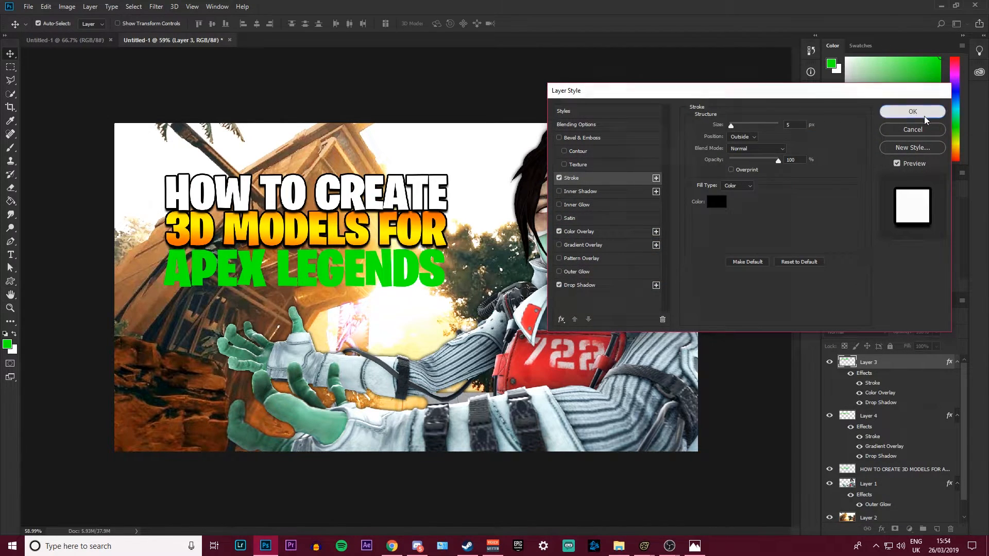
click(912, 111)
Copy the layer style of the "HOW TO CREATE" layer and paste it onto the "APEX LEGENDS" layer
click(888, 470)
click(873, 370)
right_click(874, 370)
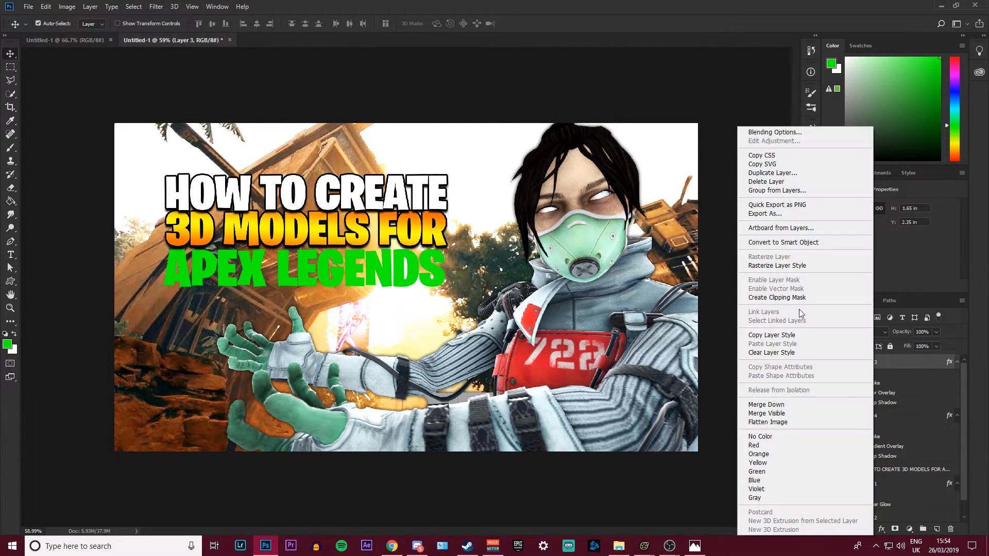
right_click(894, 357)
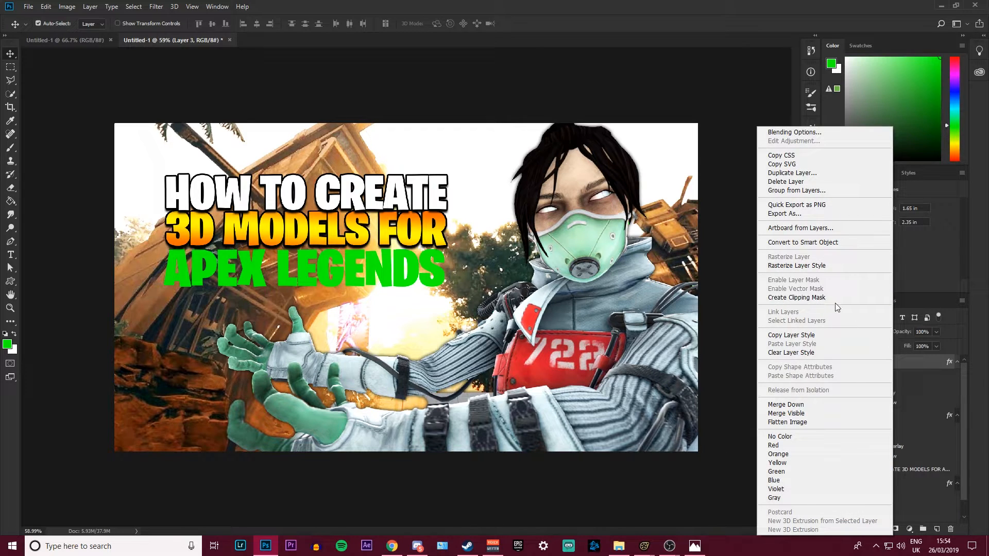
click(900, 376)
right_click(891, 367)
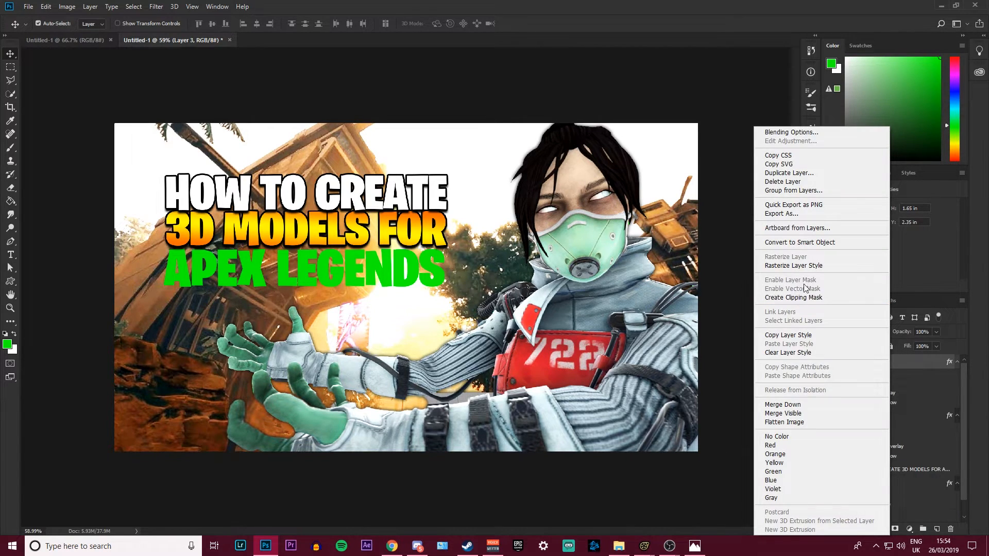
click(801, 335)
click(888, 471)
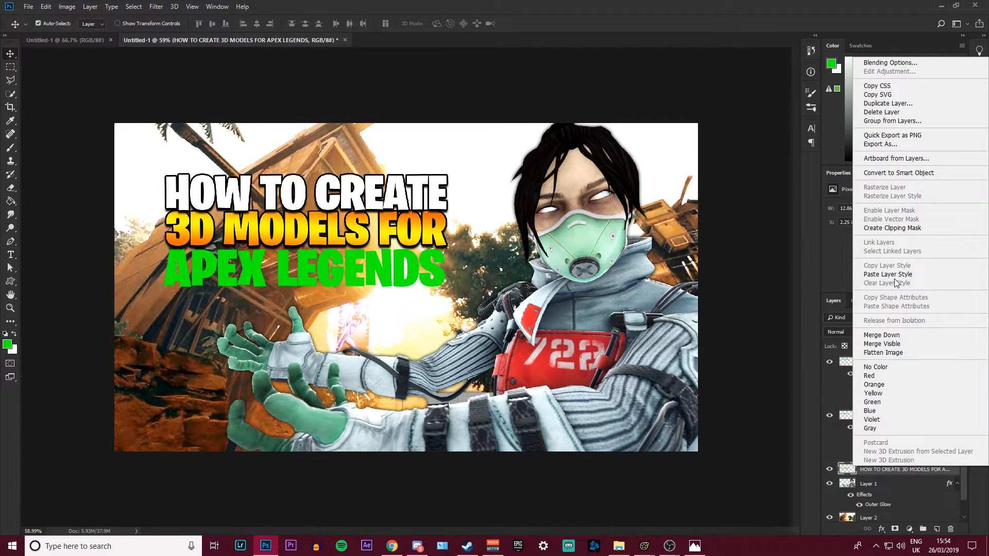
click(888, 274)
Reorder the title layers so "3D MODELS FOR" is on top, followed by "APEX LEGENDS" and "HOW TO CREATE"
drag(882, 472, 882, 417)
mouse_move(885, 366)
mouse_down()
mouse_move(884, 459)
mouse_move(897, 419)
mouse_move(886, 363)
mouse_up()
click(829, 469)
click(829, 469)
Scale the "3D MODELS FOR" line up to about 14 in wide so it extends past the other title lines
key(ctrl+t)
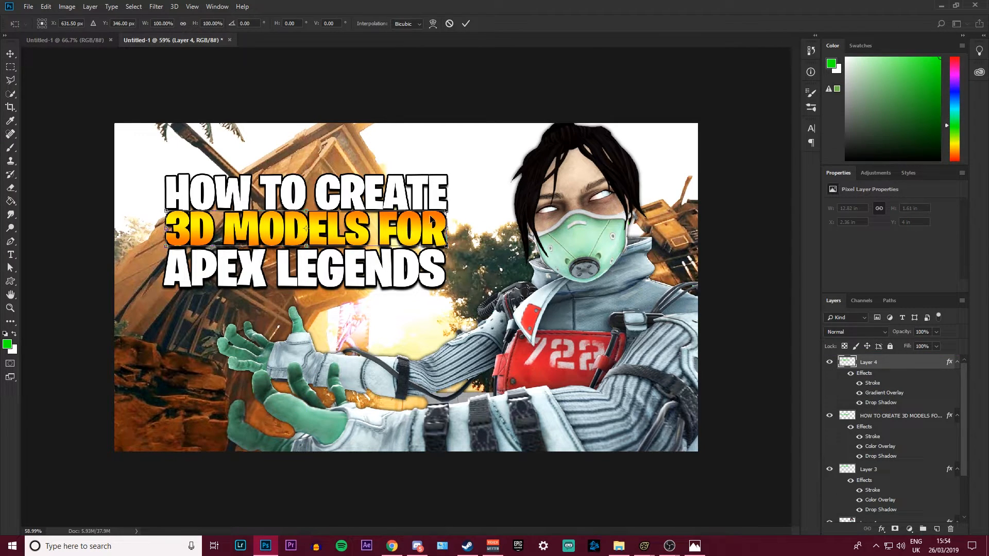
shift+drag(447, 210, 438, 229)
key(Return)
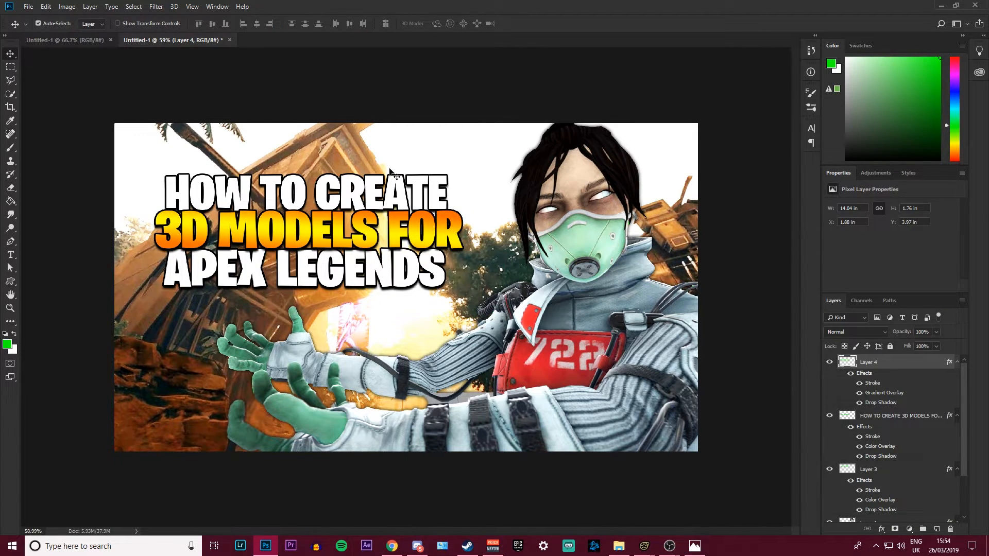
Scale all three title layers together to about 125%, rotate them about -1.25°, and fit them beside the character's head
click(889, 467)
shift+click(884, 362)
key(ctrl+t)
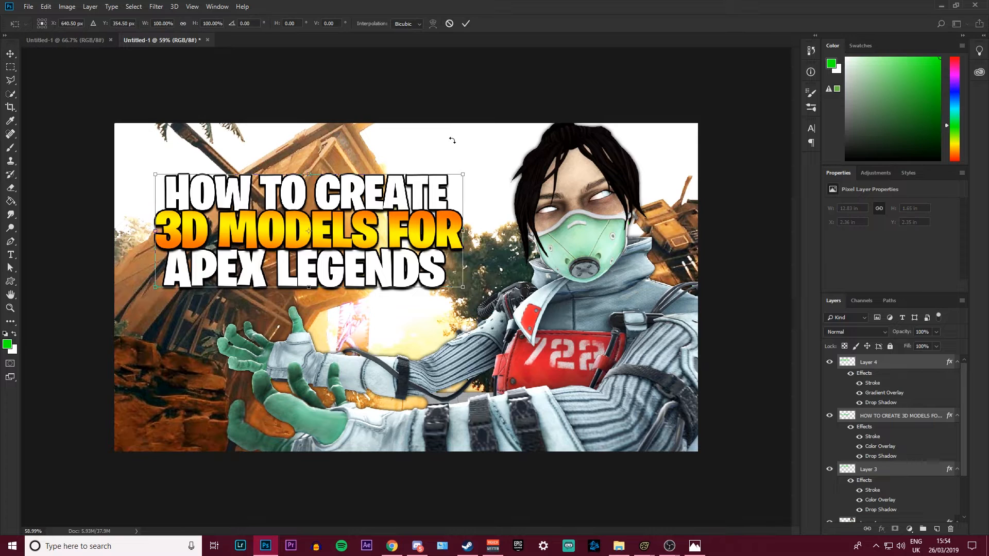
shift+drag(460, 174, 544, 140)
drag(493, 175, 462, 180)
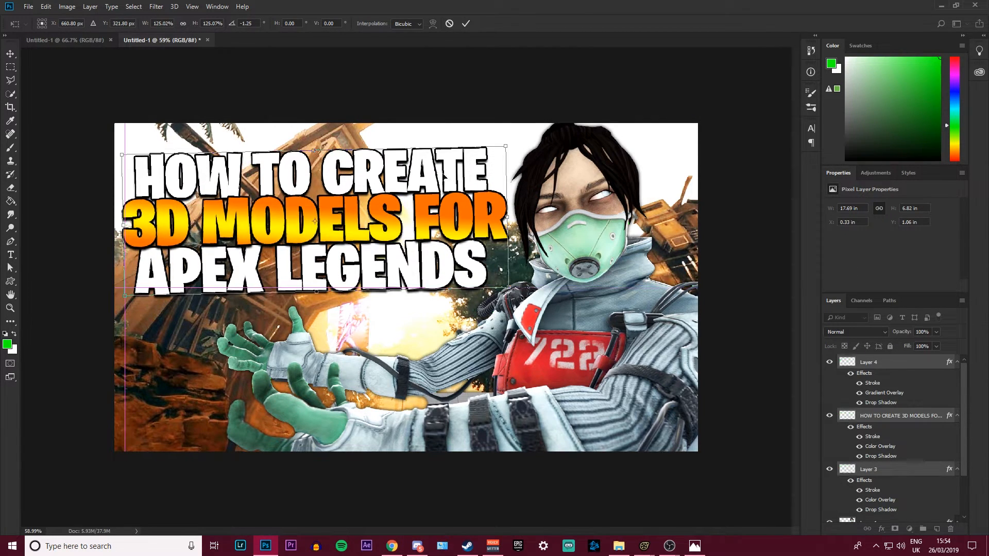
key(Return)
key(ctrl+t)
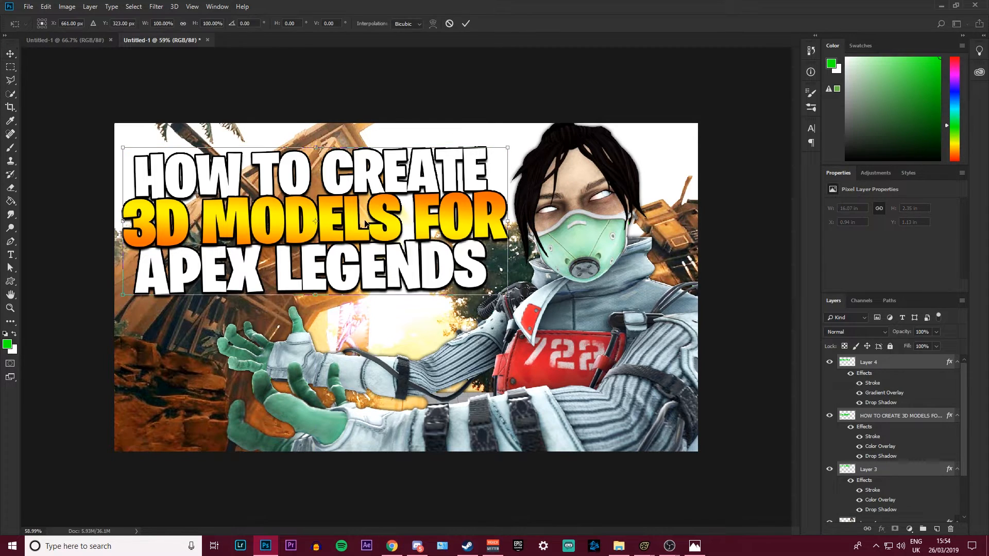
key(Return)
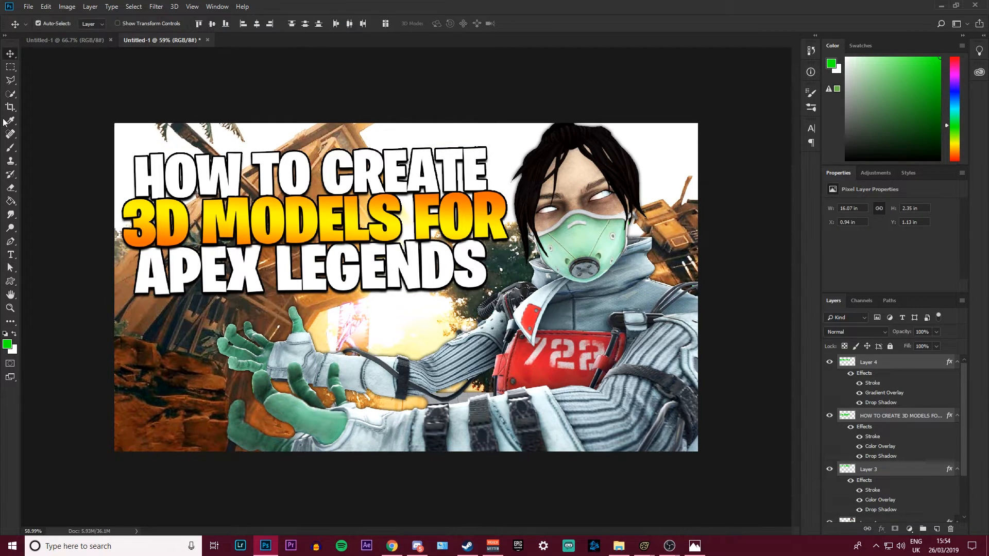
Place the embedded image arrow-curve-transparent-clipart-23 from the All Images folder in Pictures
click(28, 6)
click(55, 201)
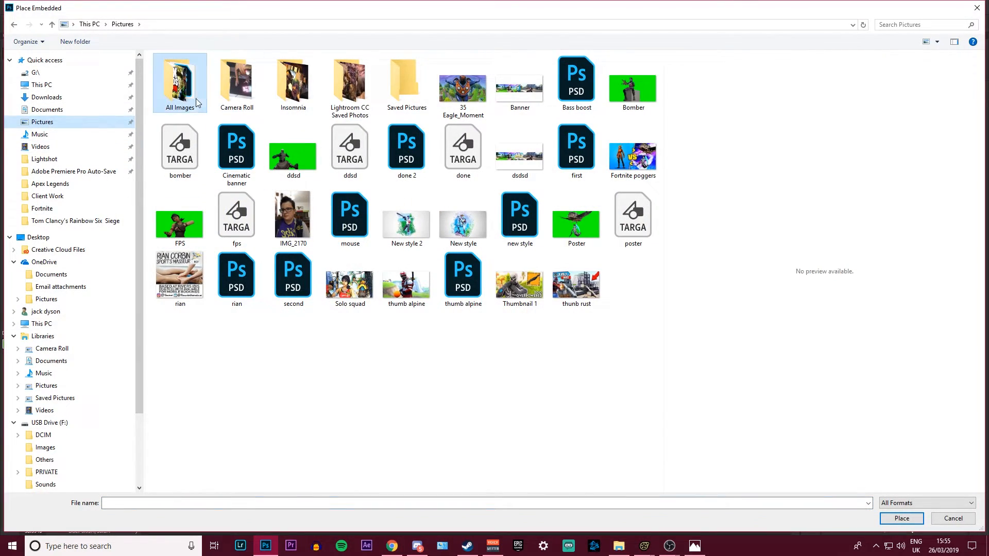
double_click(179, 83)
double_click(643, 408)
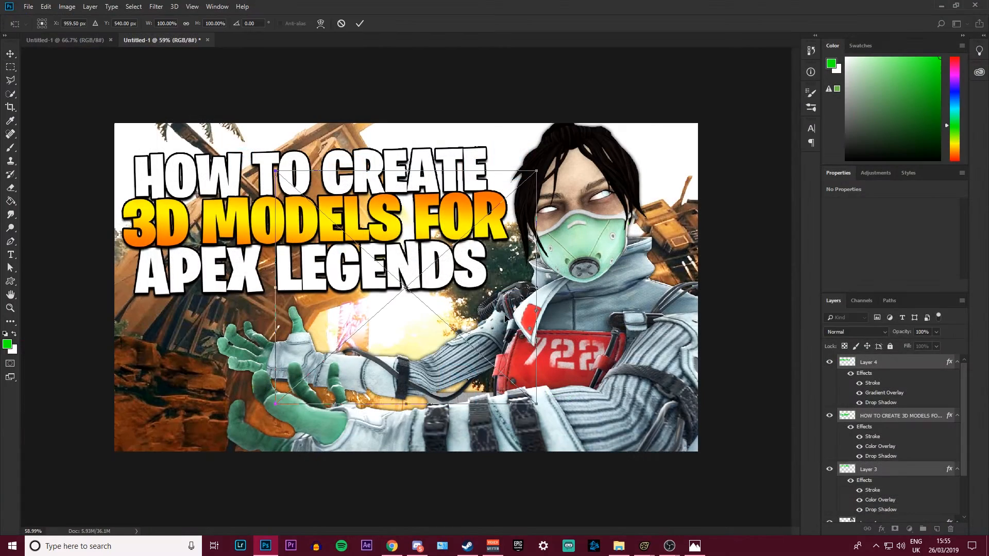
Rotate the arrow about 13.5°, shrink it to point from under the title at the character, and move its layer beneath the title layers
drag(468, 305, 450, 317)
drag(590, 280, 582, 332)
drag(389, 365, 433, 335)
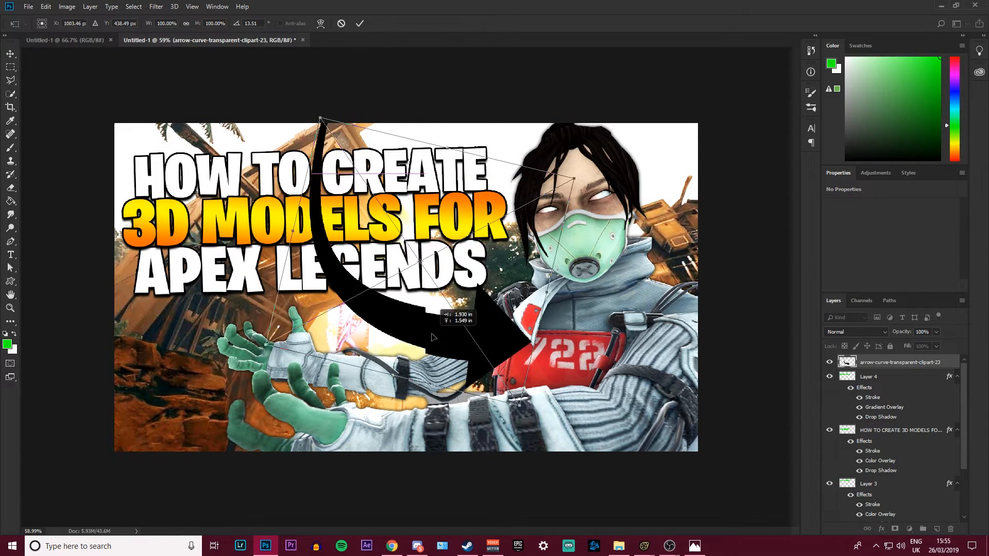
shift+drag(573, 177, 483, 213)
drag(384, 299, 415, 298)
key(Return)
drag(881, 363, 887, 495)
scroll(887, 494, down, 3)
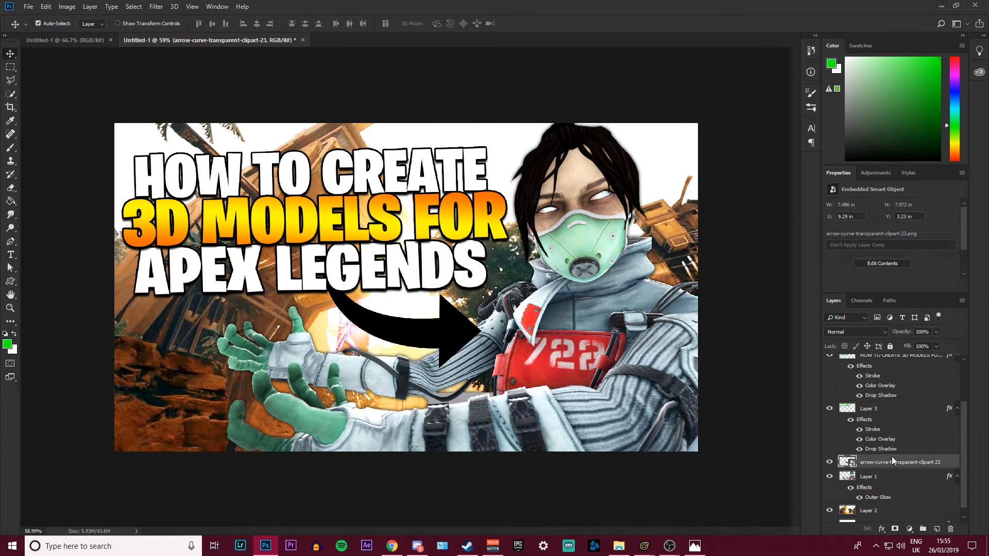
Add a Color Overlay and a Drop Shadow to the arrow layer, leaving Inner Glow off
right_click(891, 461)
click(918, 41)
click(559, 205)
click(558, 231)
click(558, 285)
click(559, 204)
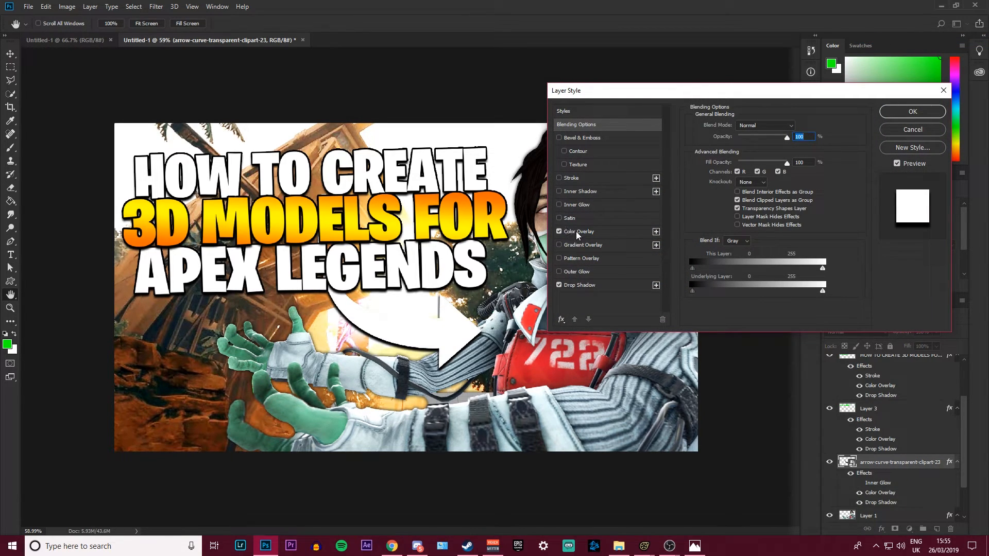
Set the arrow's Color Overlay to red (ff0000) and apply the layer style
click(577, 231)
click(797, 127)
text(ff0000)
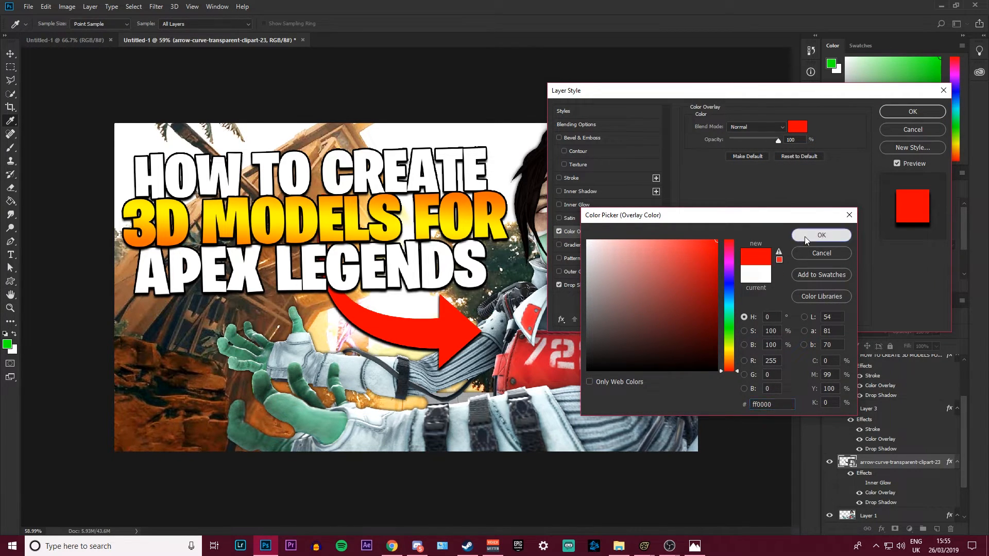
click(804, 236)
click(912, 111)
Rasterize the arrow's layer style and erase the stray tip of its tail behind the title with a hard round eraser
right_click(897, 460)
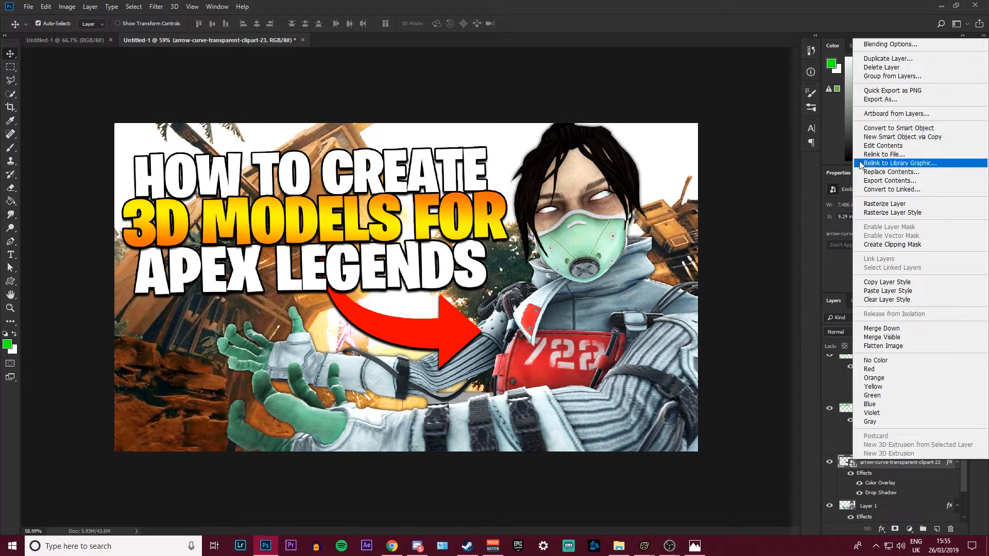
click(891, 212)
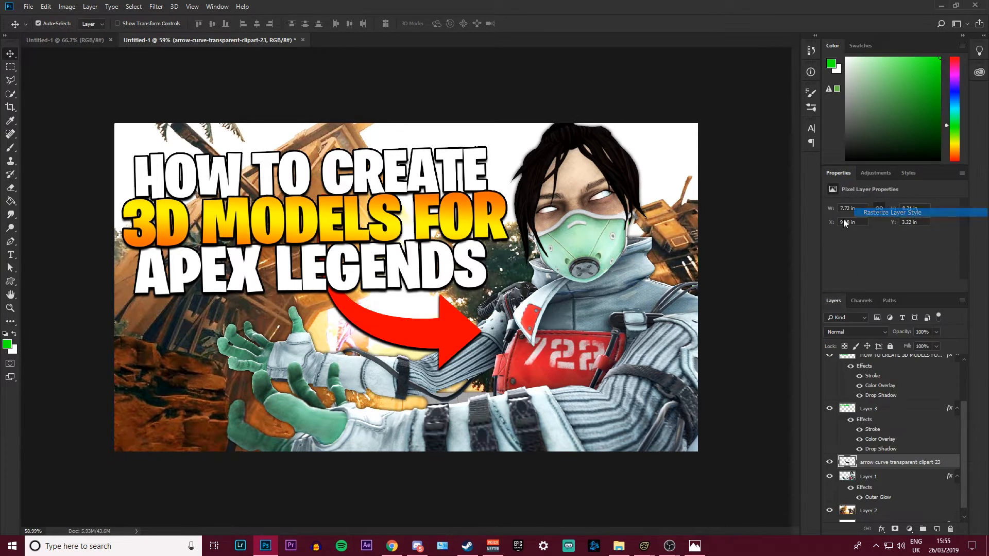
click(11, 188)
right_click(352, 281)
drag(379, 229, 427, 228)
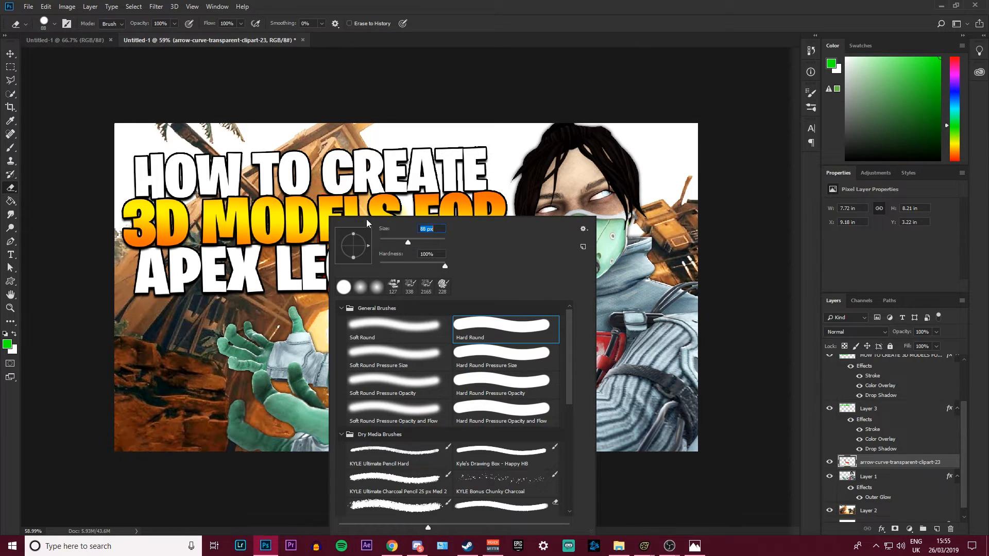
drag(327, 267, 331, 275)
alt+scroll(332, 275, down, 3)
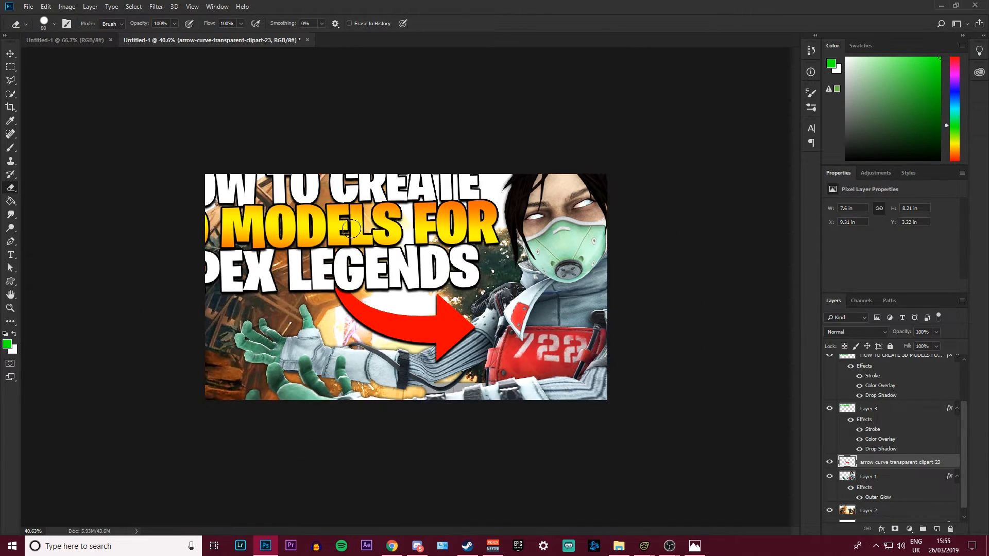
alt+scroll(395, 218, up, 2)
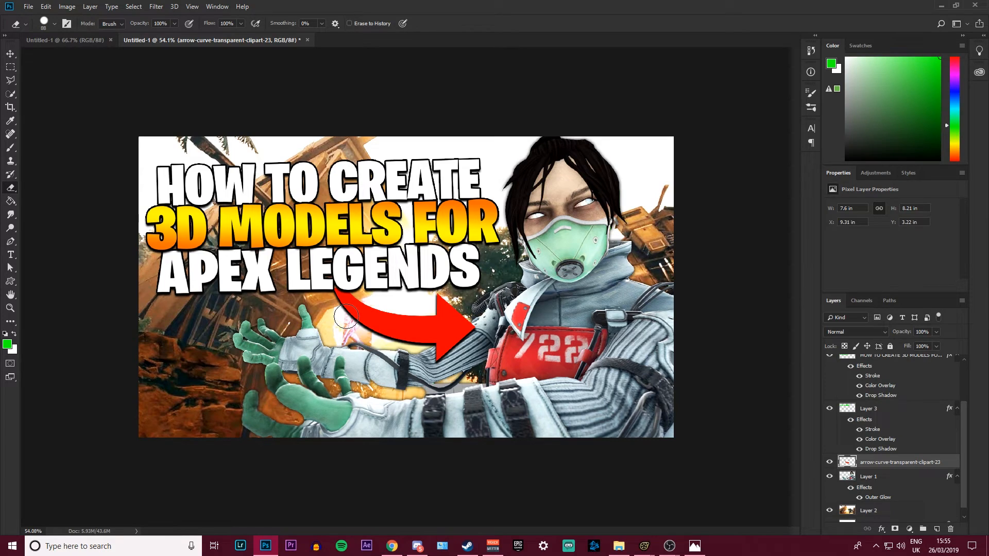